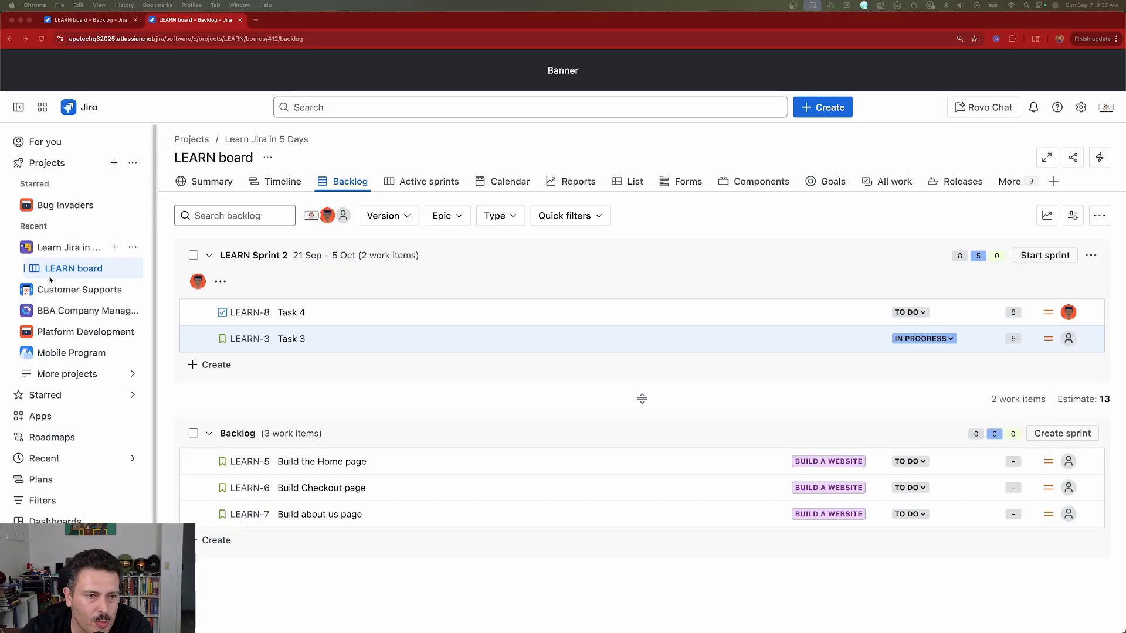
# Step: Open the LEARN board's Reports page and scroll through the Agile report list
pyautogui.click(591, 182)
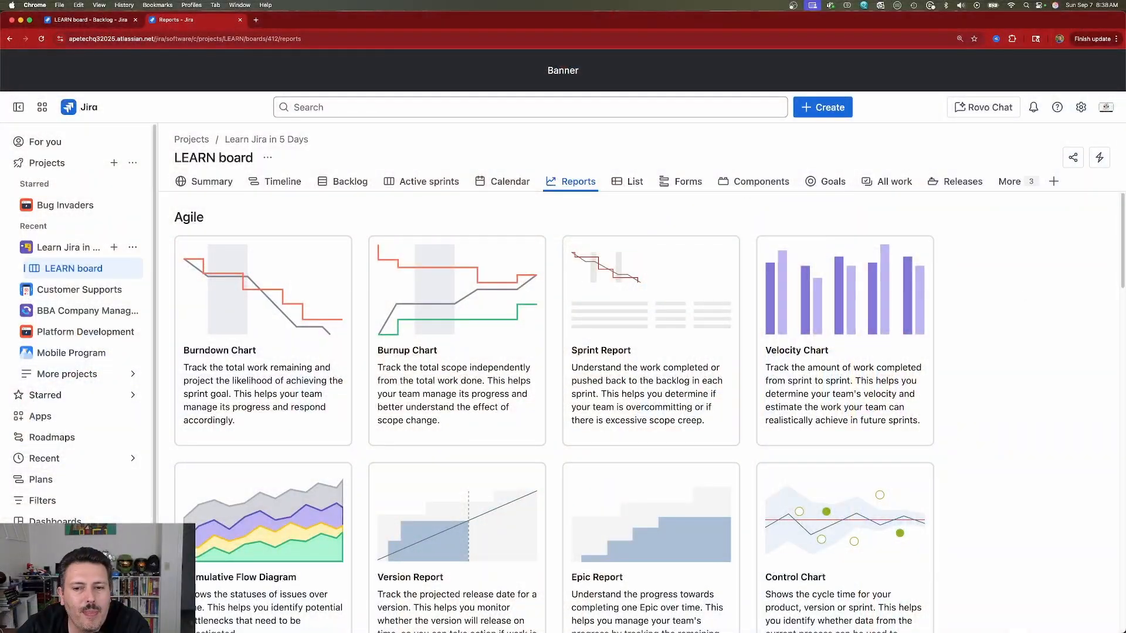
pyautogui.scroll(-2, 1011, 322)
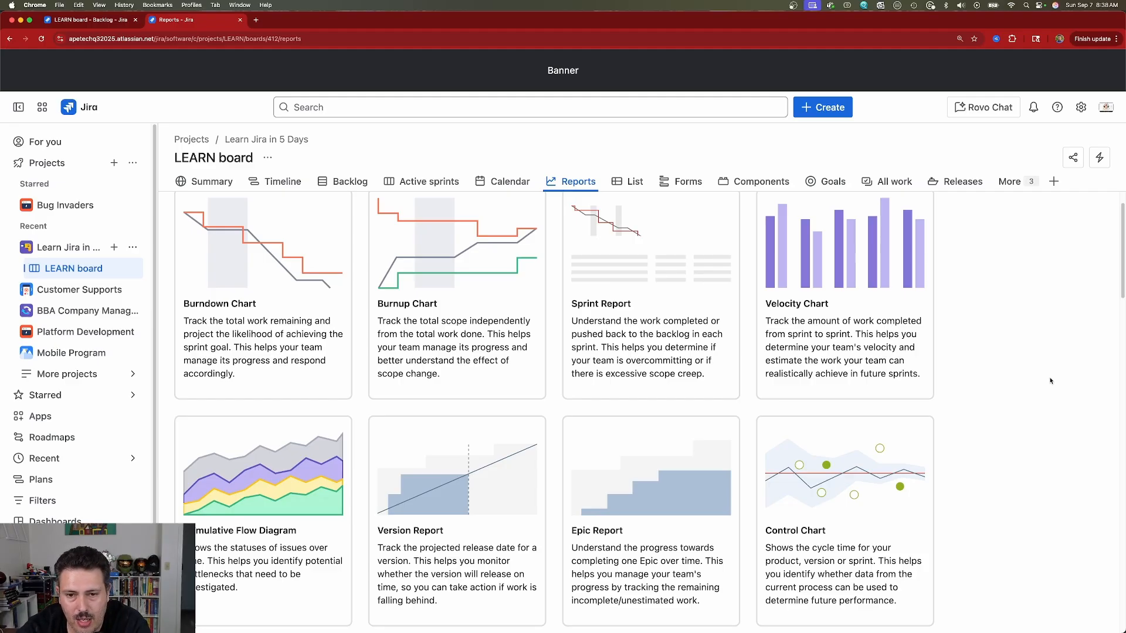
# Step: Open the Burndown Chart for LEARN Sprint 1 and keep Story Points as its measure
pyautogui.click(244, 311)
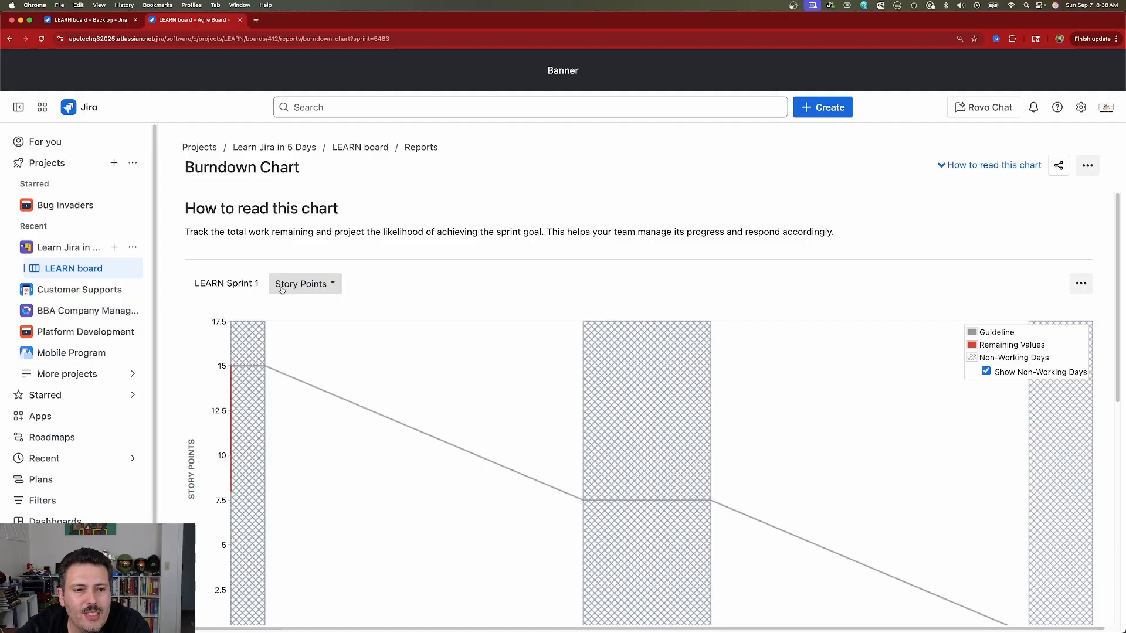
pyautogui.click(301, 285)
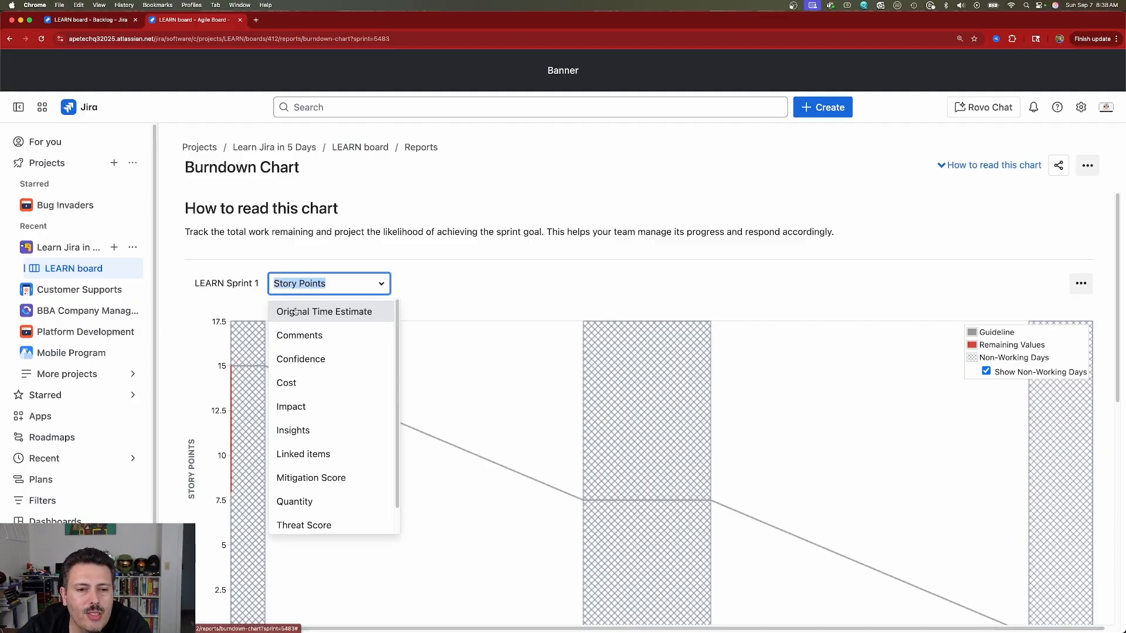
pyautogui.scroll(-1, 294, 458)
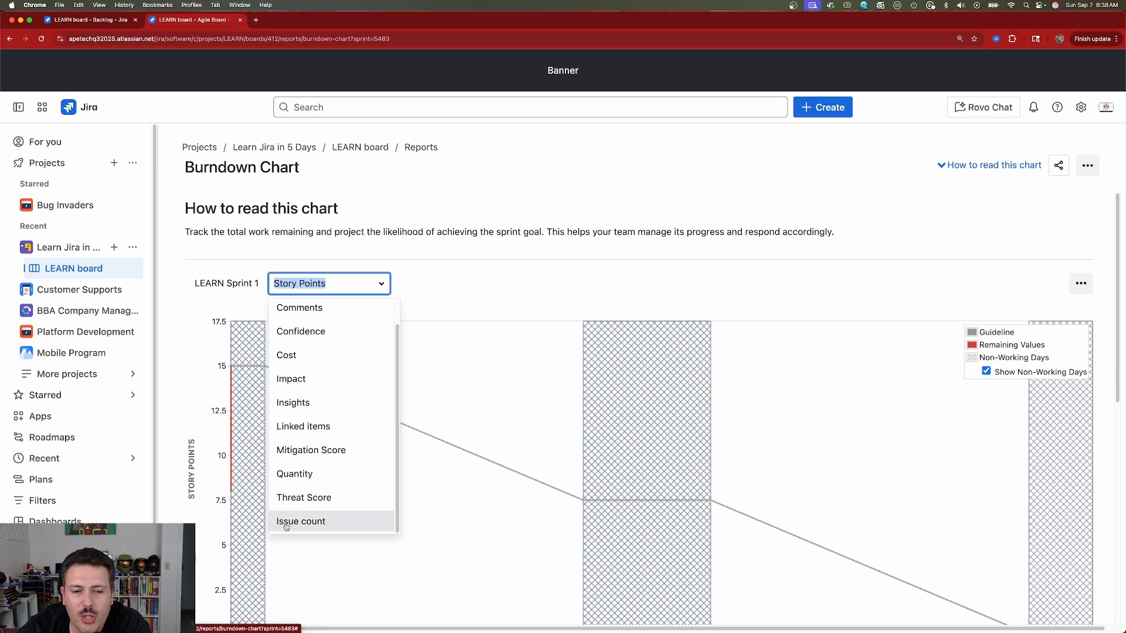
pyautogui.click(473, 266)
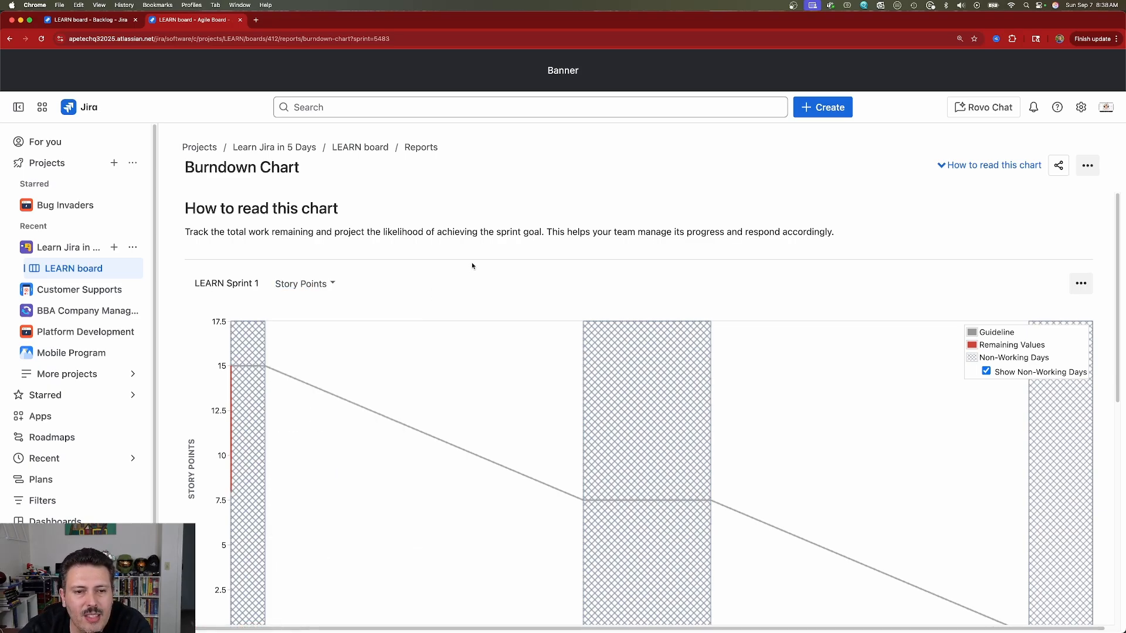
pyautogui.scroll(-5, 469, 270)
pyautogui.scroll(4, 469, 273)
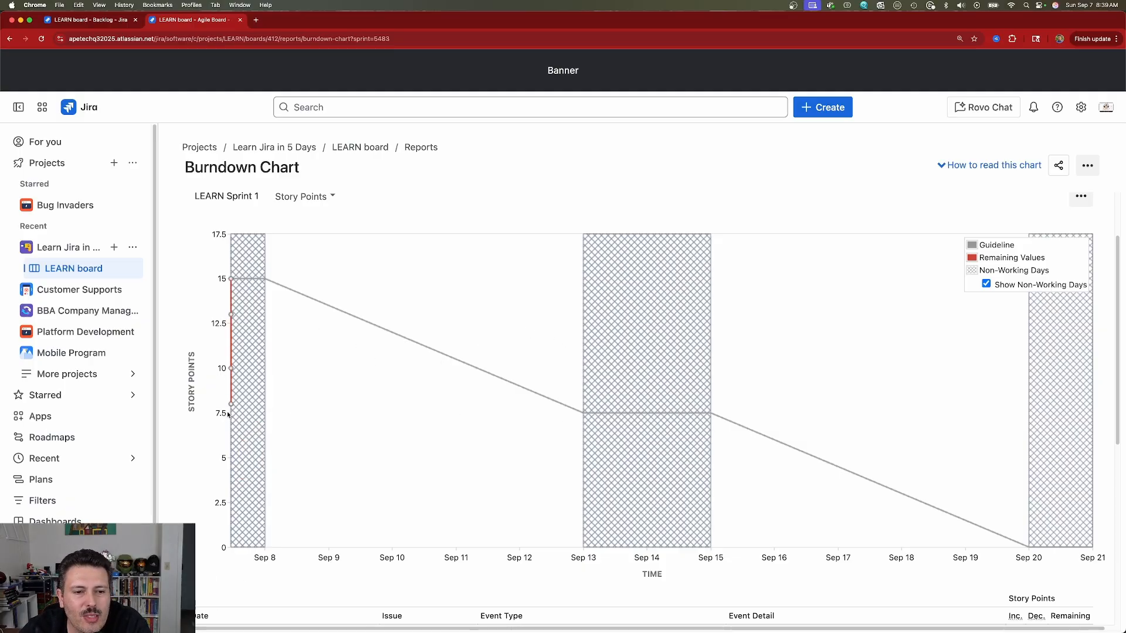
# Step: Review the burndown event log's sprint-start remaining value of 15 and the decrease of 5
pyautogui.scroll(-2, 870, 407)
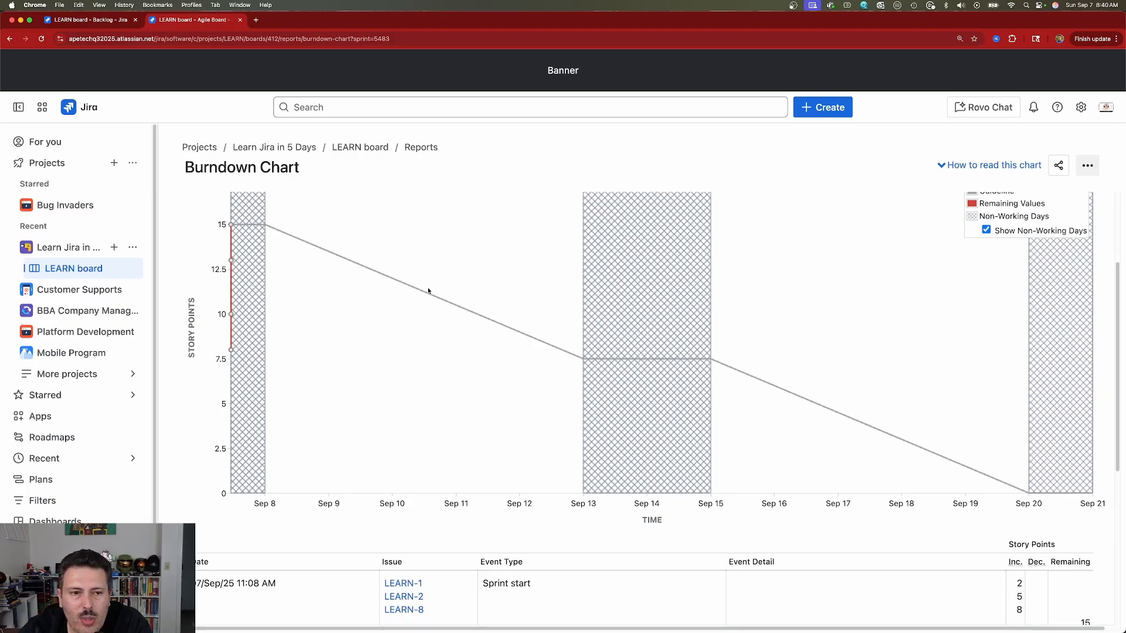
pyautogui.scroll(-2, 1027, 534)
pyautogui.moveTo(1081, 565)
pyautogui.mouseDown()
pyautogui.moveTo(1091, 613)
pyautogui.moveTo(1091, 569)
pyautogui.mouseUp()
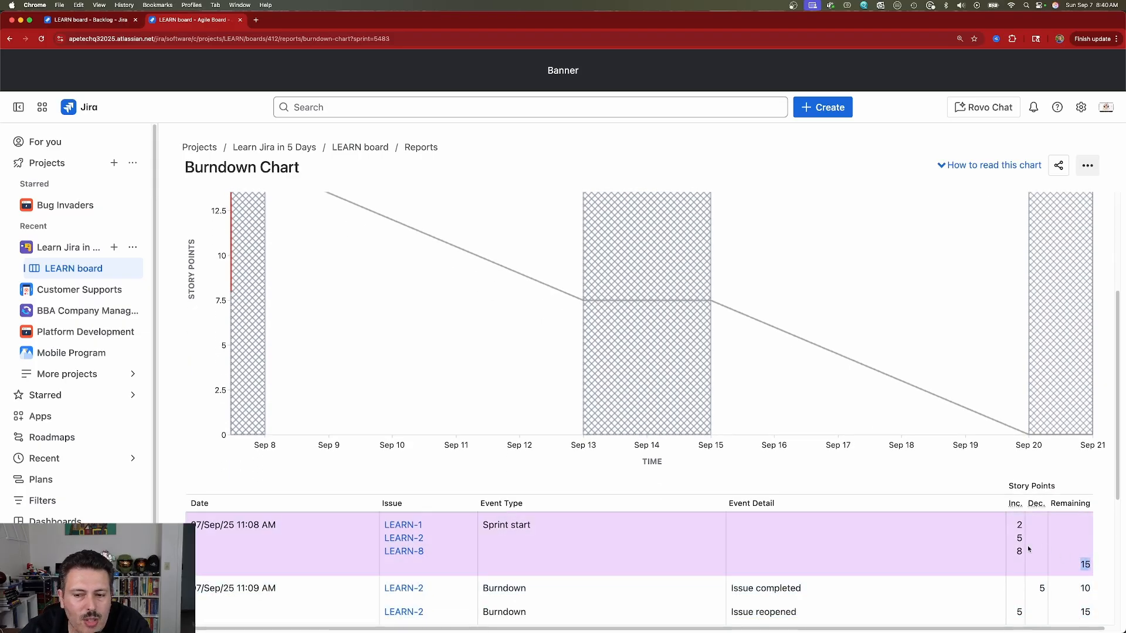
pyautogui.scroll(-2, 1021, 542)
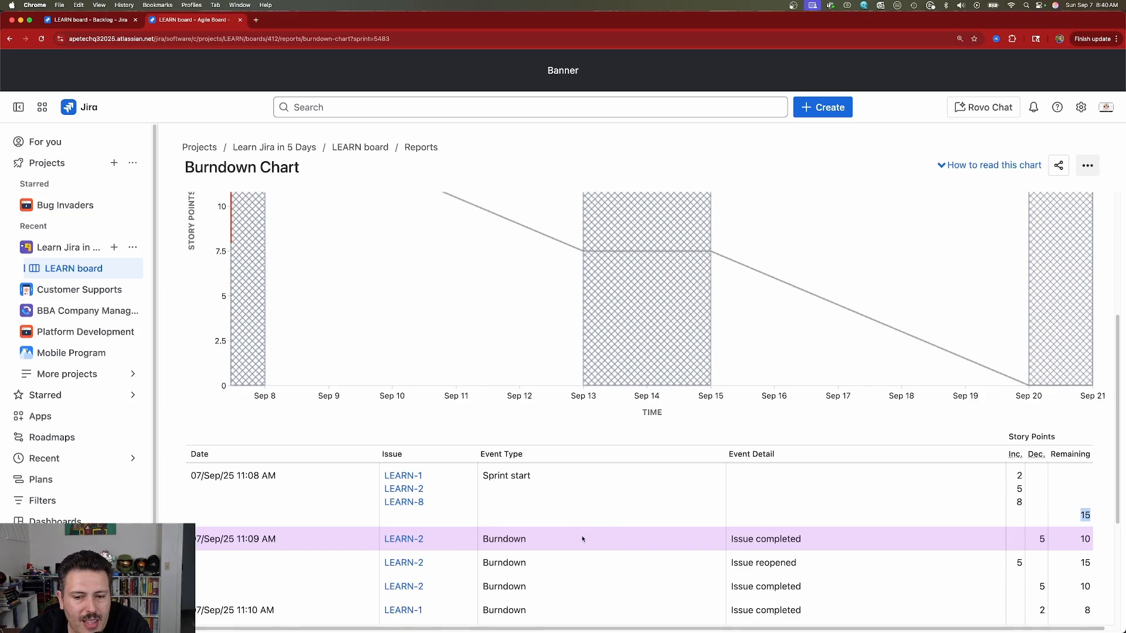
pyautogui.doubleClick(501, 541)
pyautogui.moveTo(1037, 538); pyautogui.dragTo(1052, 546)
pyautogui.click(1051, 545)
# Step: Inspect the LEARN-2 reopened and LEARN-3 scope-change events, then go back to Reports
pyautogui.scroll(5, 236, 348)
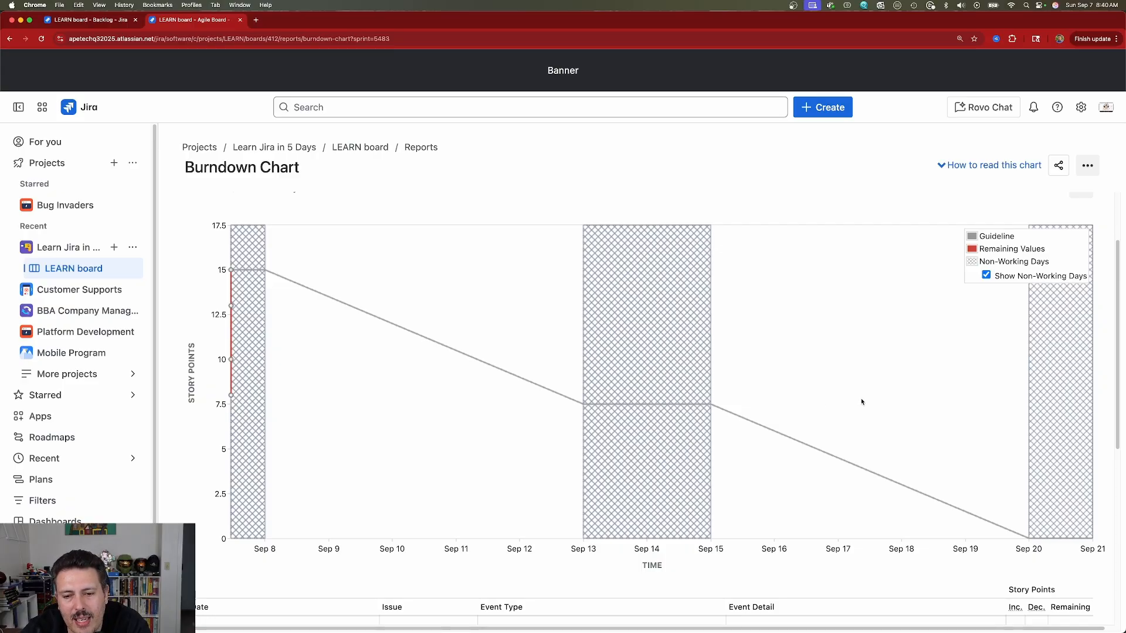
pyautogui.scroll(-5, 862, 399)
pyautogui.moveTo(488, 439); pyautogui.dragTo(526, 439)
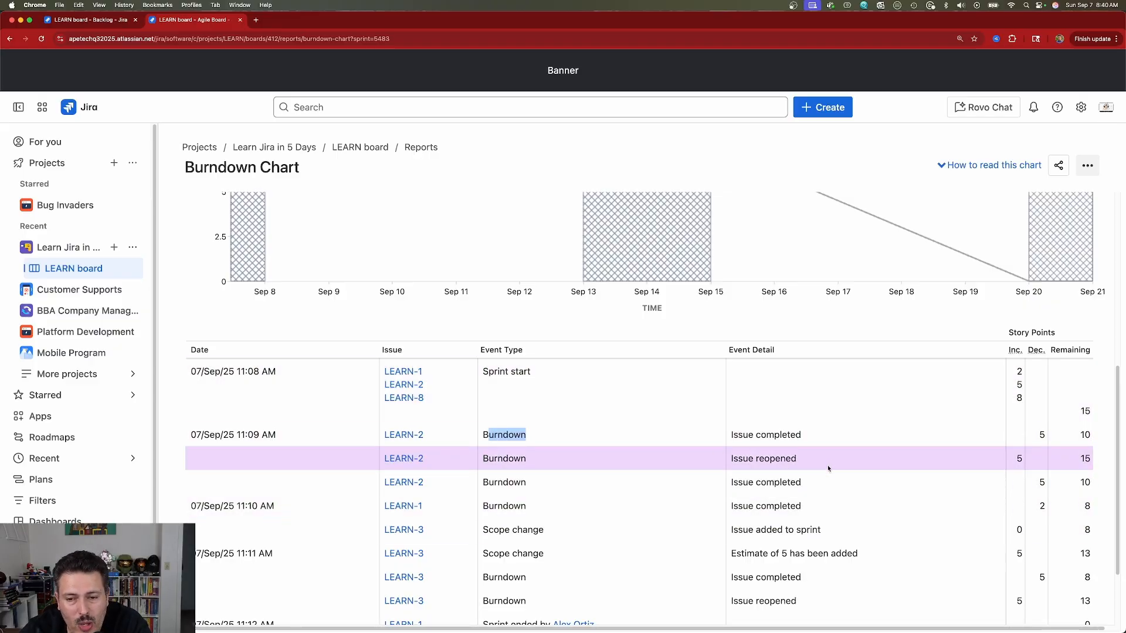
pyautogui.moveTo(797, 459); pyautogui.dragTo(761, 459)
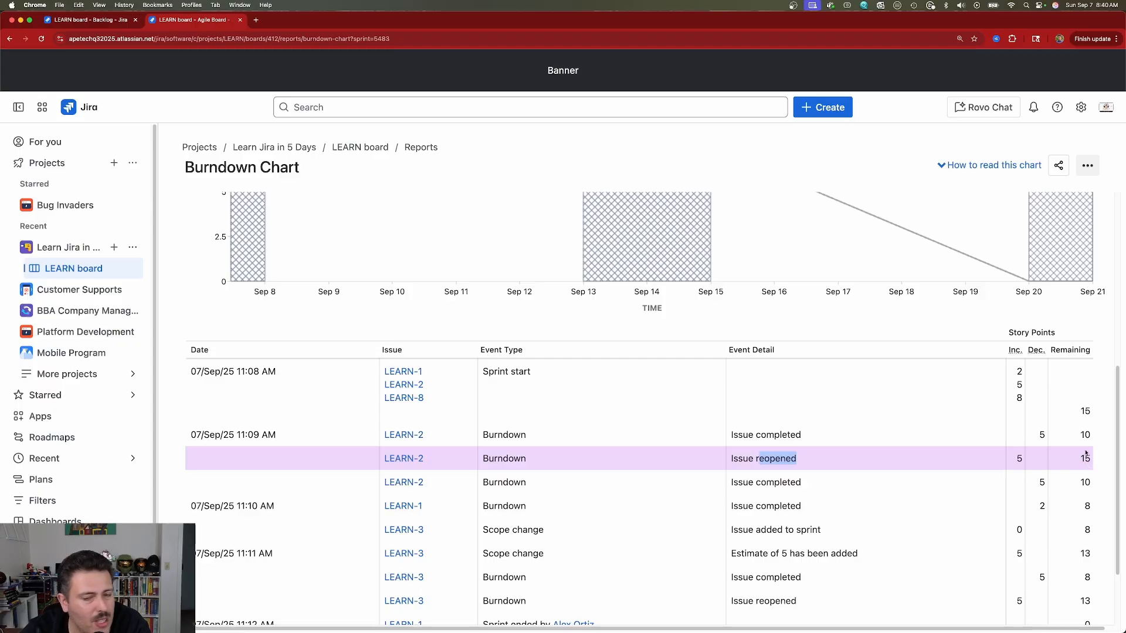
pyautogui.click(188, 171)
pyautogui.moveTo(187, 171); pyautogui.dragTo(286, 172)
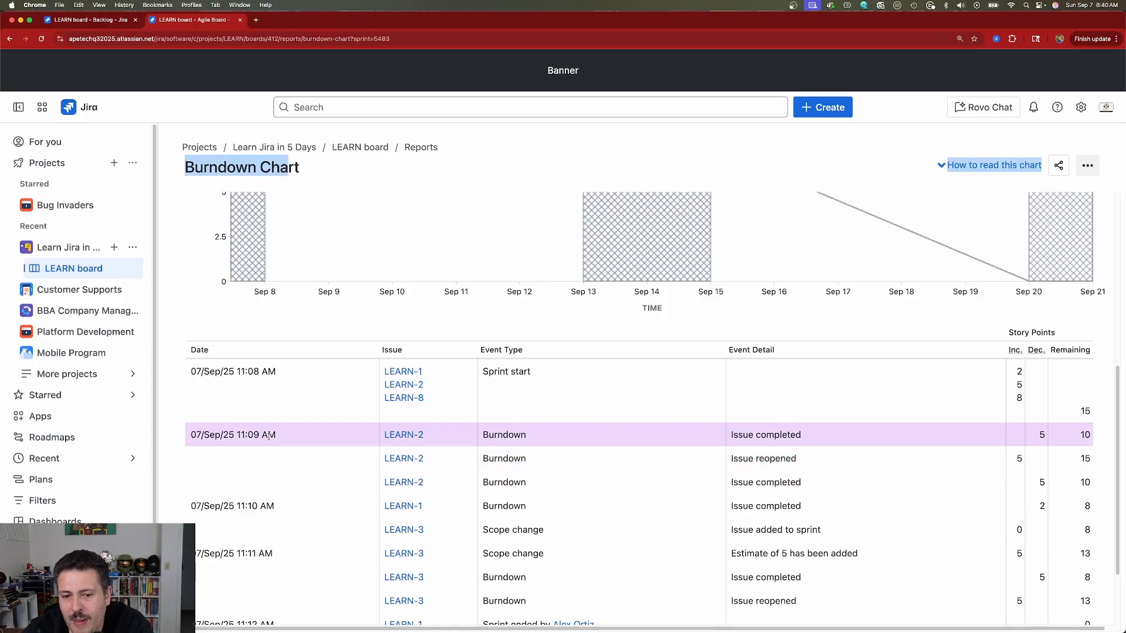
pyautogui.moveTo(481, 535); pyautogui.dragTo(522, 531)
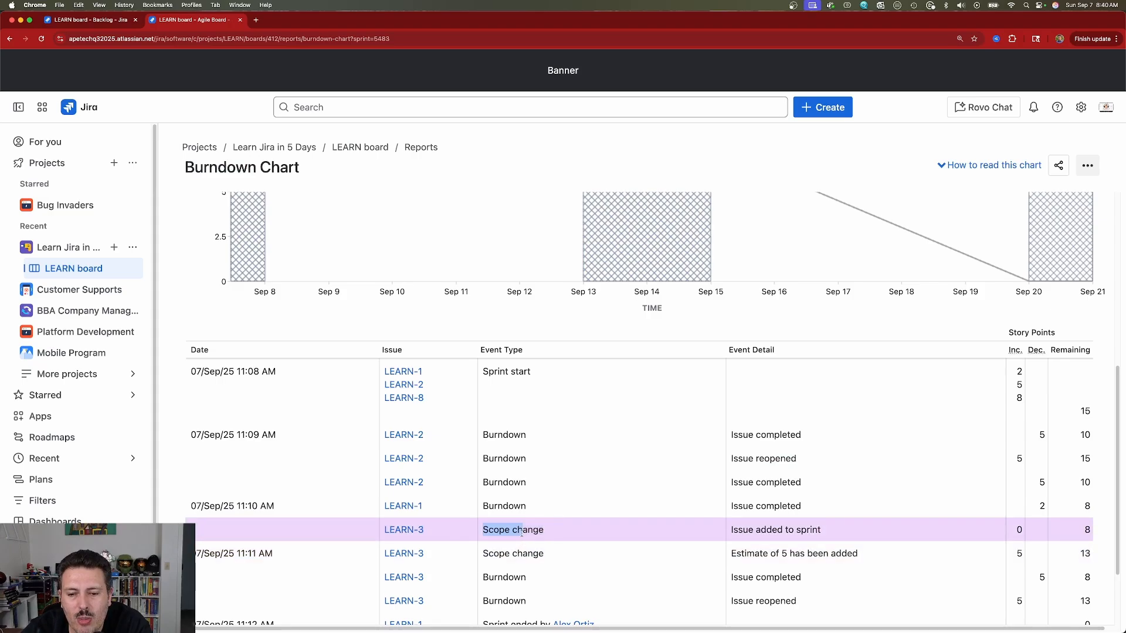
pyautogui.moveTo(735, 461); pyautogui.dragTo(834, 462)
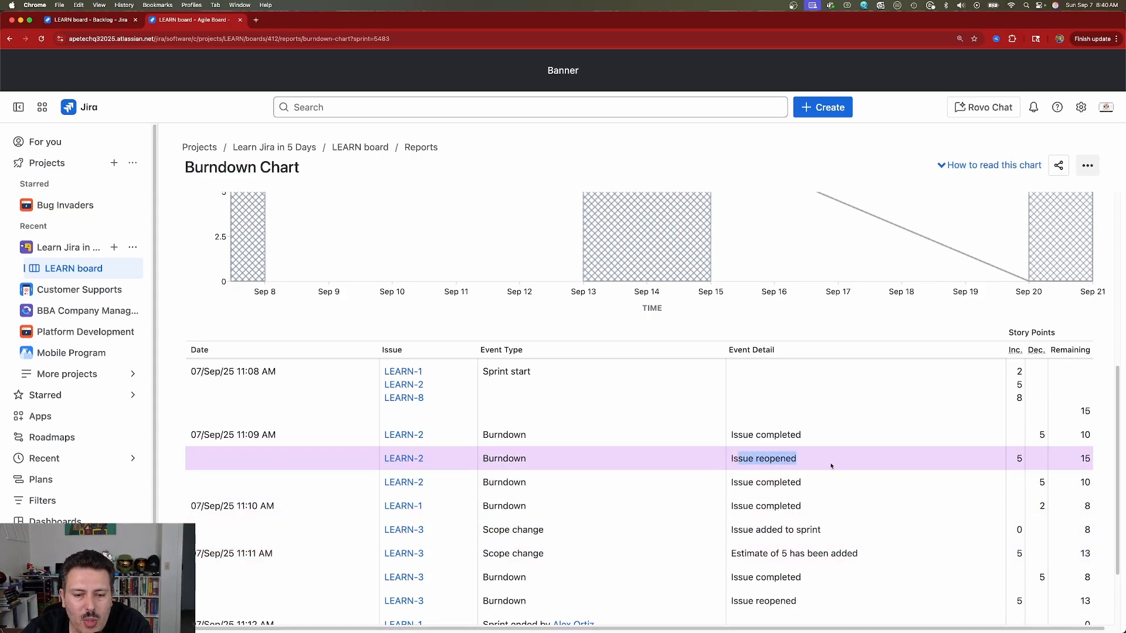
pyautogui.scroll(-3, 831, 465)
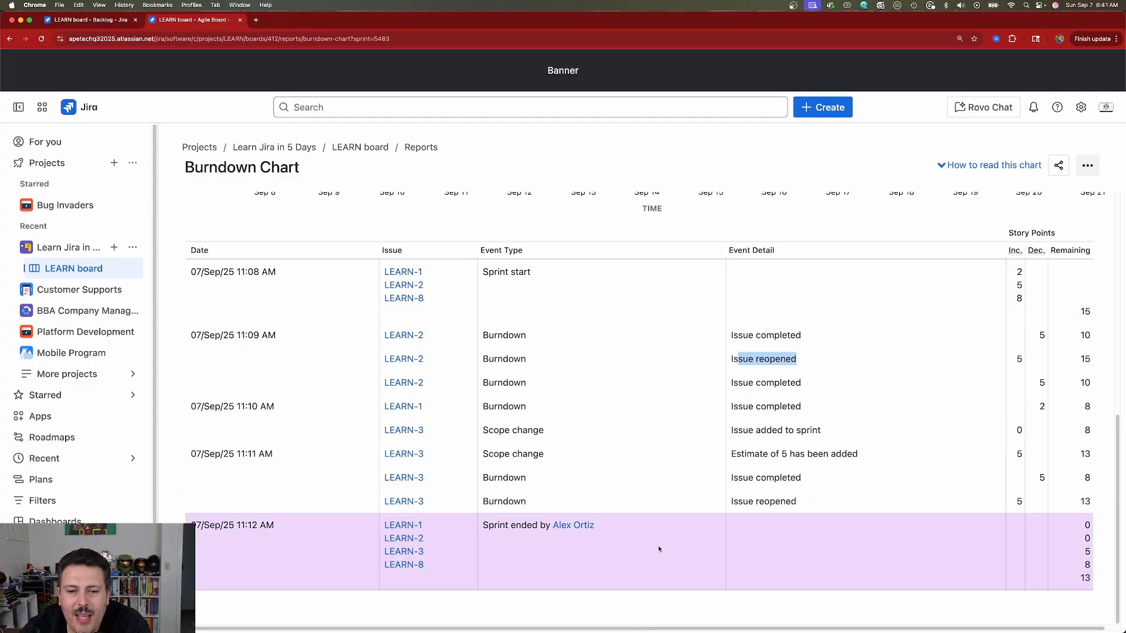
pyautogui.moveTo(1092, 584); pyautogui.dragTo(1070, 547)
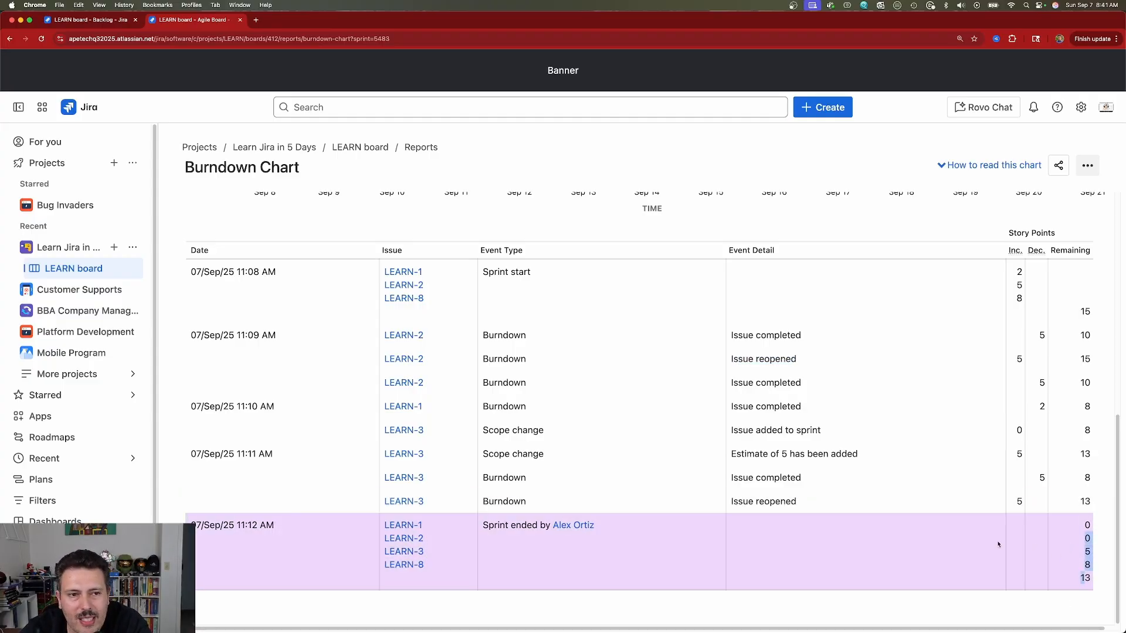
pyautogui.scroll(5, 646, 510)
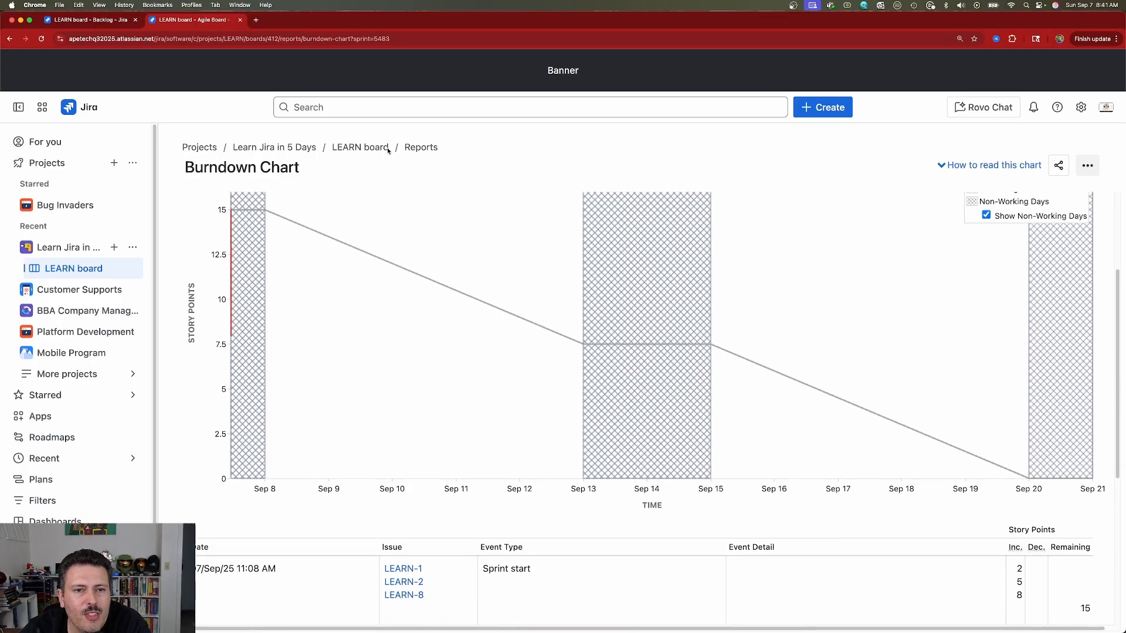
pyautogui.click(423, 148)
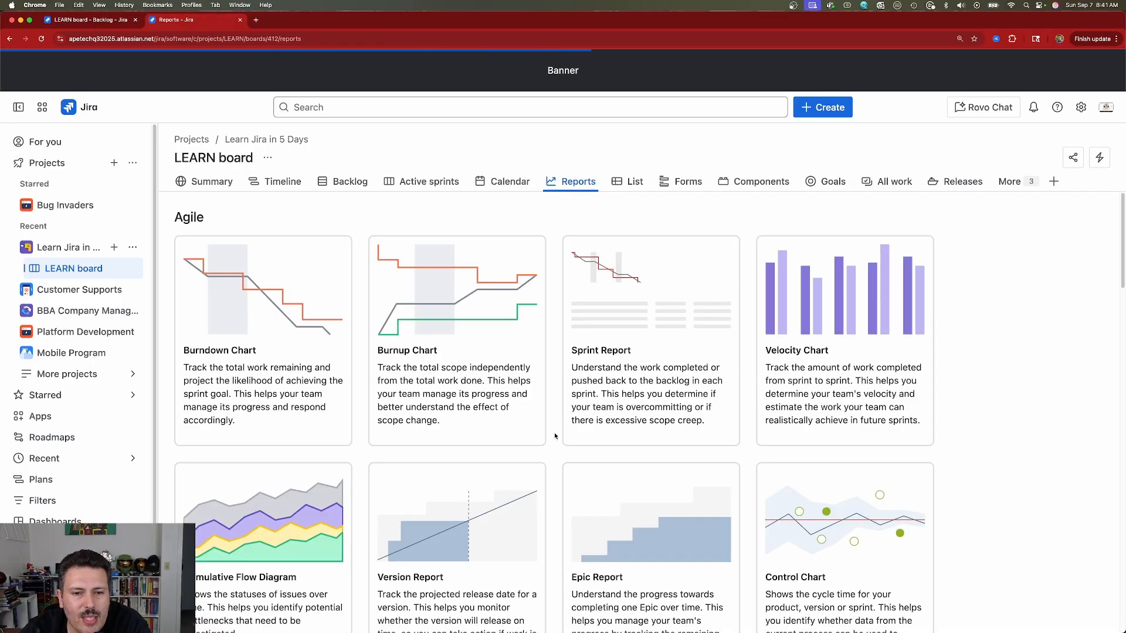
# Step: Open the Sprint Report for LEARN Sprint 1 and reload it so the chart loads
pyautogui.click(688, 310)
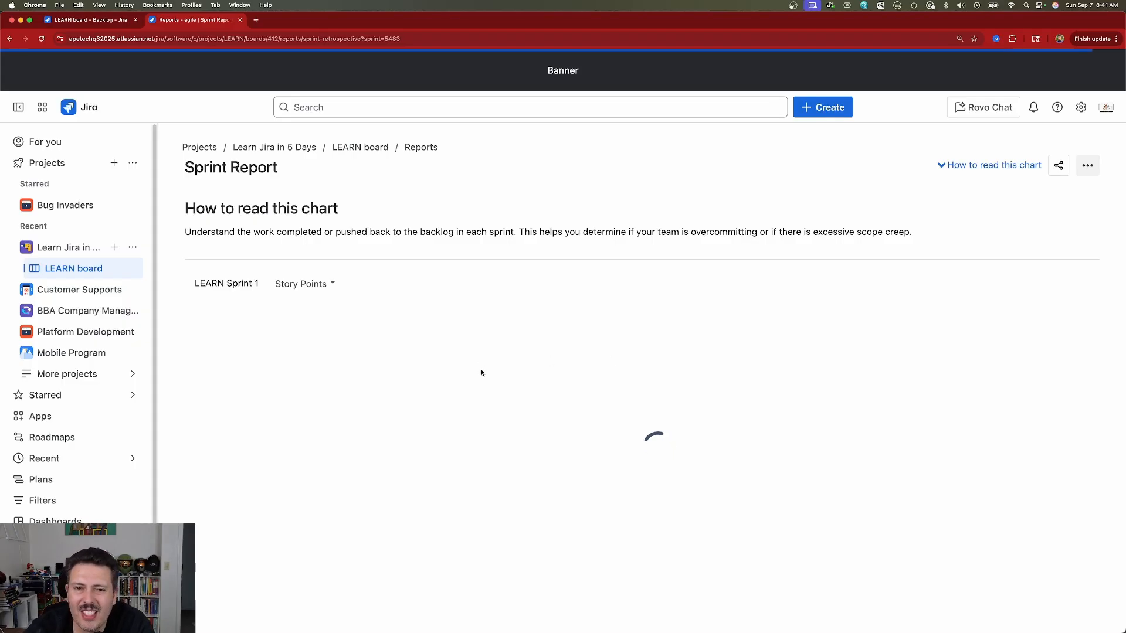
pyautogui.moveTo(259, 283); pyautogui.dragTo(198, 285)
pyautogui.click(224, 282)
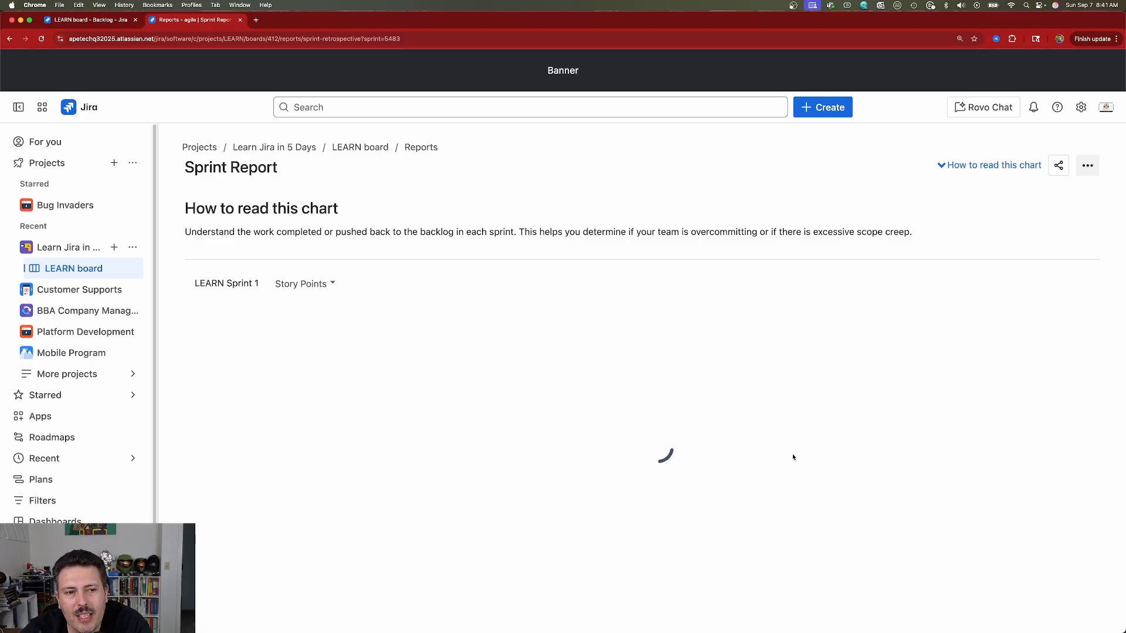
pyautogui.click(502, 38)
pyautogui.press('Return')
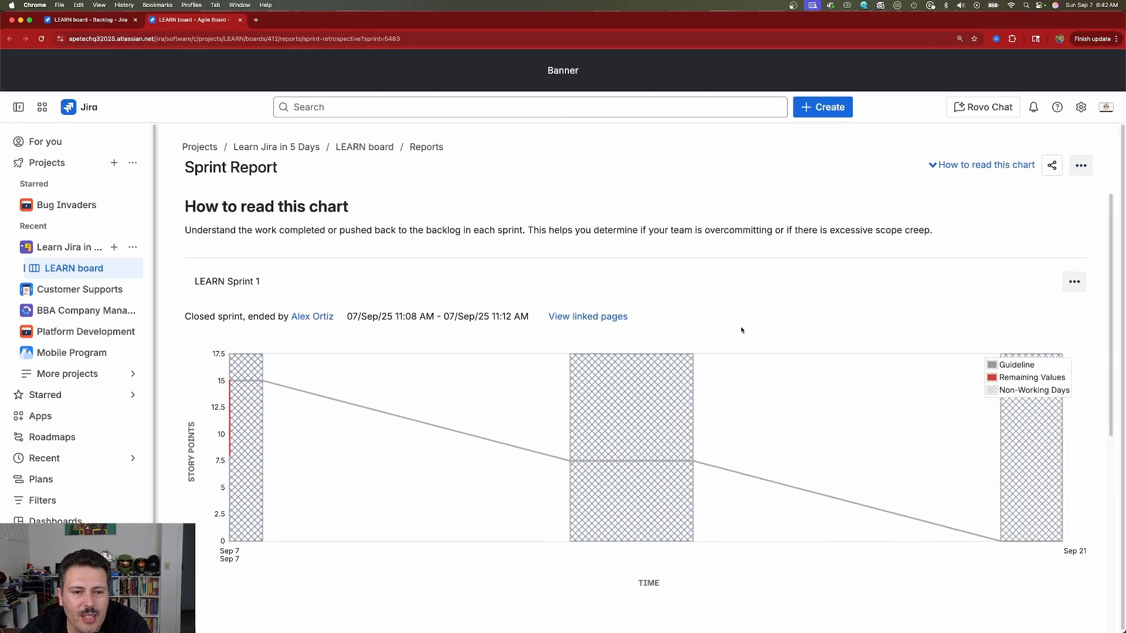
pyautogui.scroll(-2, 378, 395)
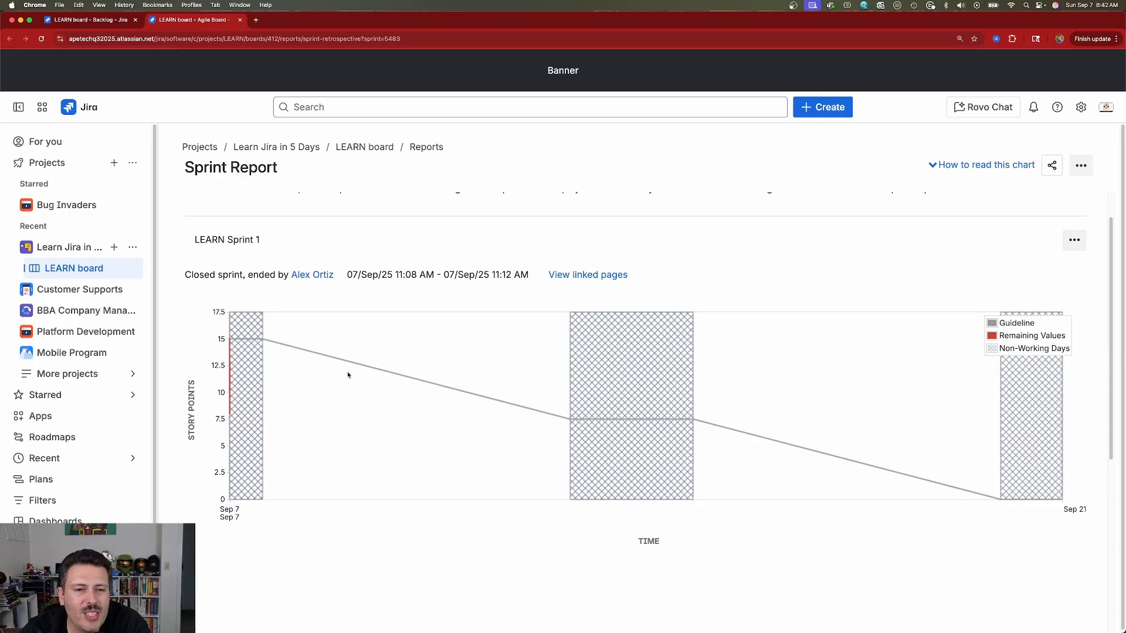
pyautogui.scroll(-10, 347, 376)
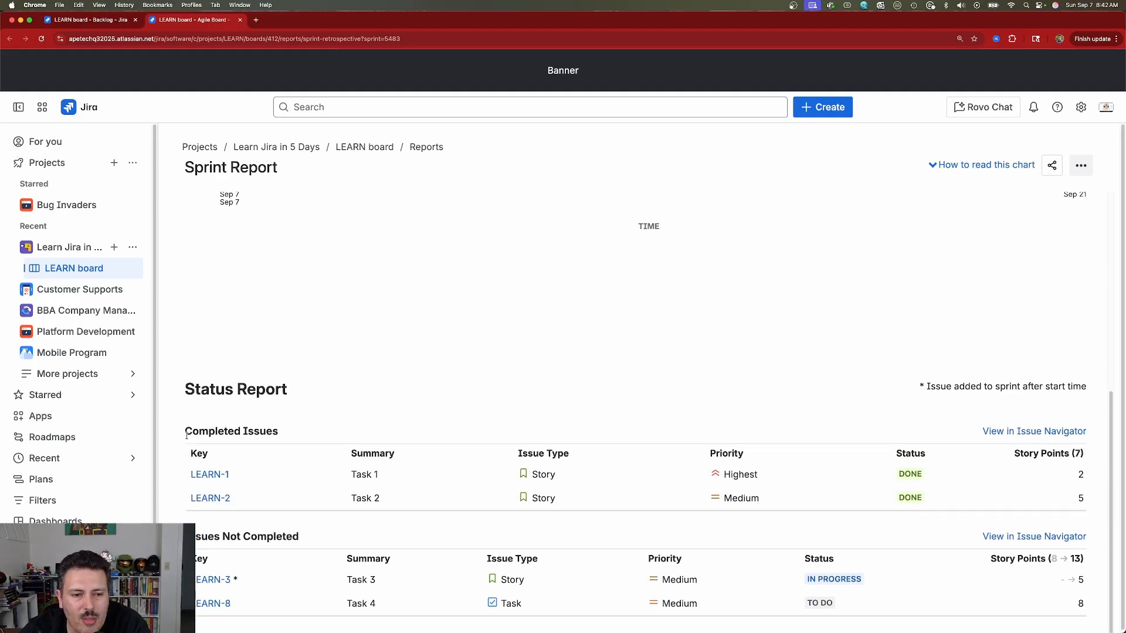
pyautogui.moveTo(200, 433); pyautogui.dragTo(288, 431)
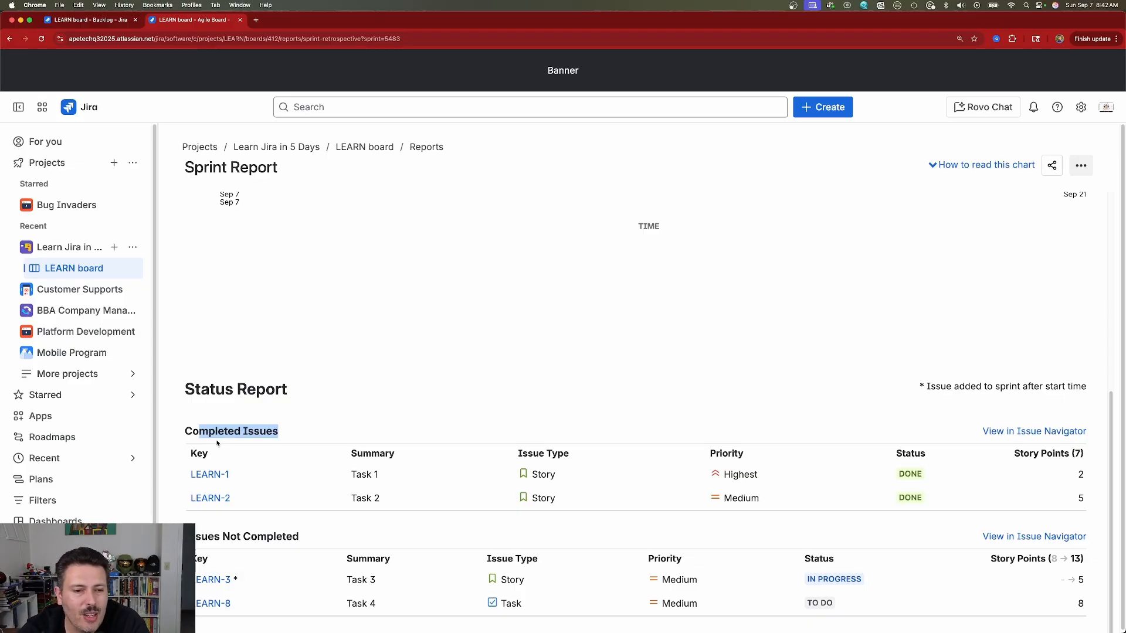
pyautogui.click(282, 433)
pyautogui.moveTo(278, 434); pyautogui.dragTo(193, 432)
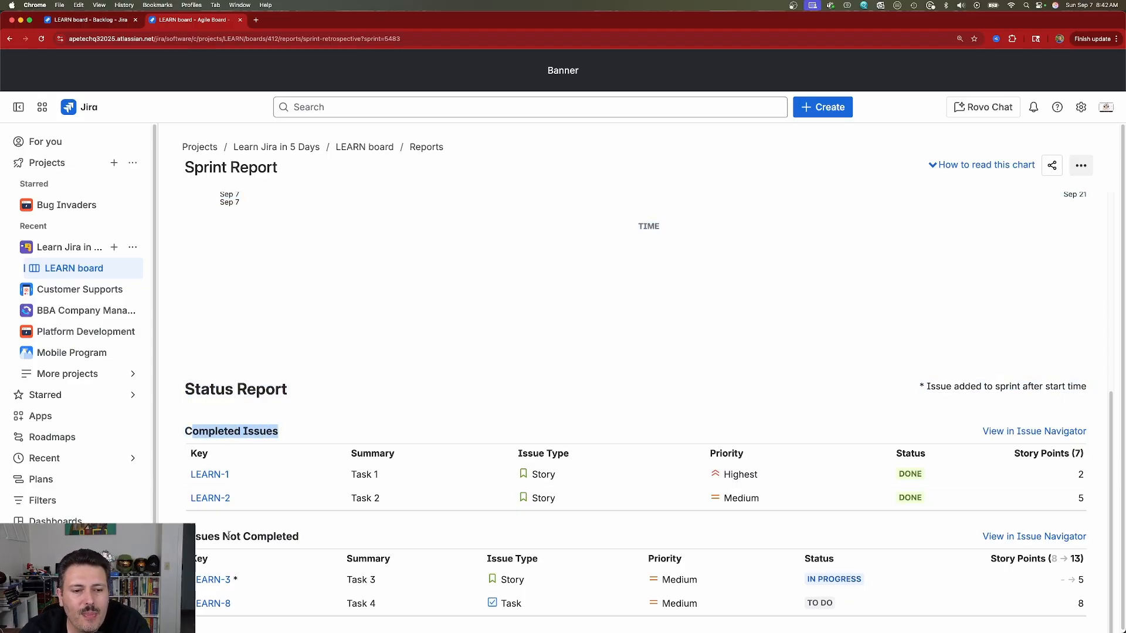
pyautogui.moveTo(187, 537)
pyautogui.mouseDown()
pyautogui.moveTo(216, 539)
pyautogui.moveTo(202, 531)
pyautogui.mouseUp()
pyautogui.click(260, 534)
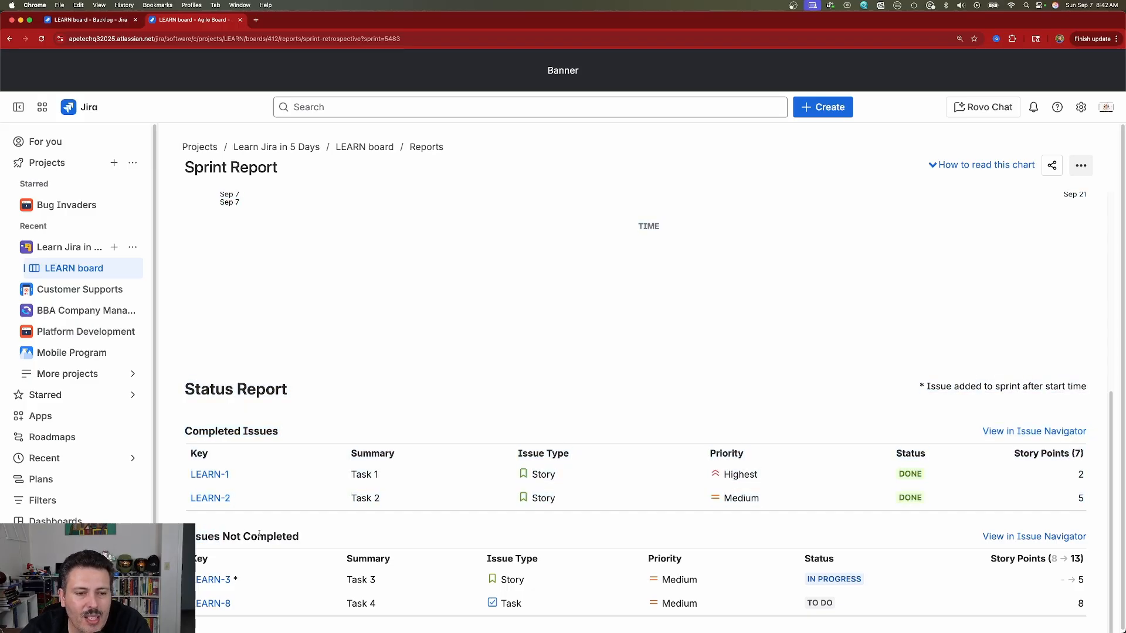
pyautogui.moveTo(234, 581); pyautogui.dragTo(241, 584)
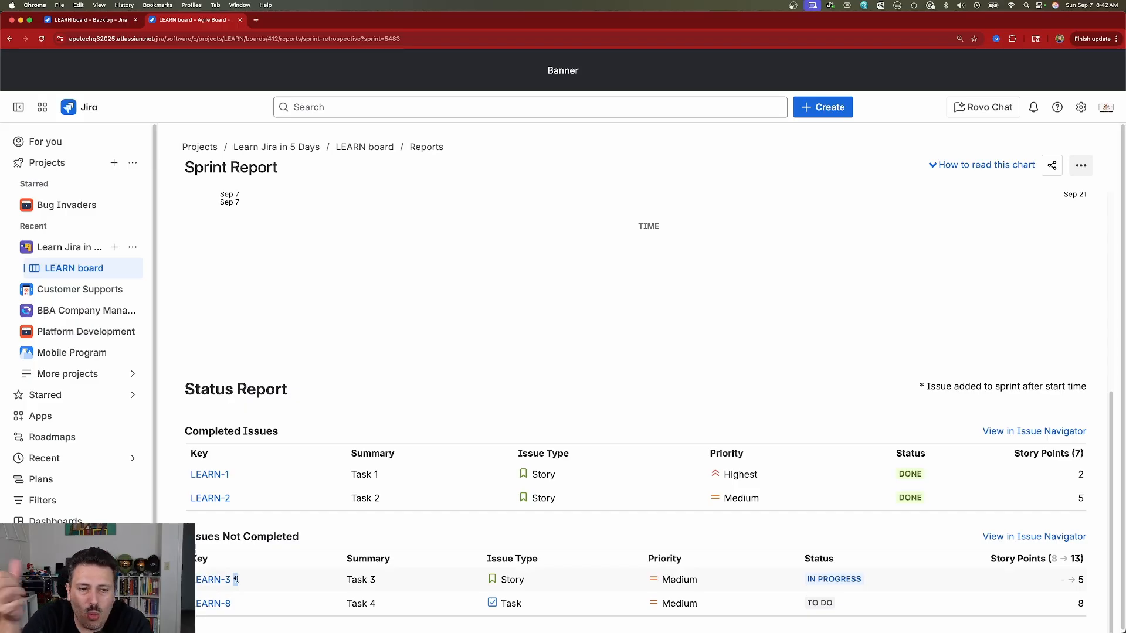
pyautogui.moveTo(236, 580)
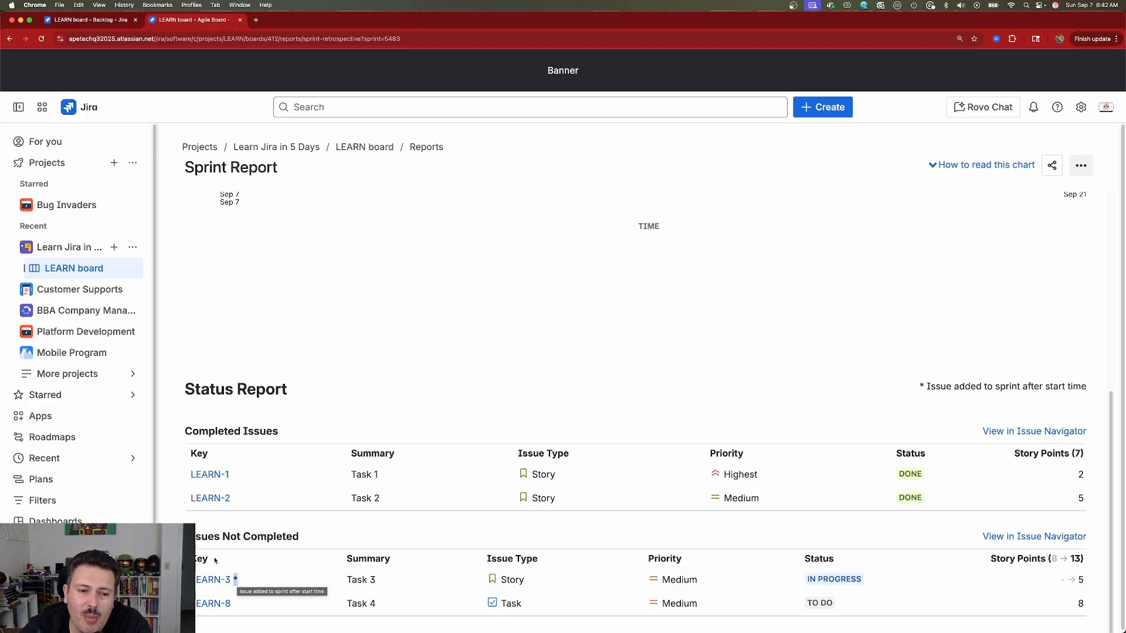
pyautogui.moveTo(197, 535); pyautogui.dragTo(281, 541)
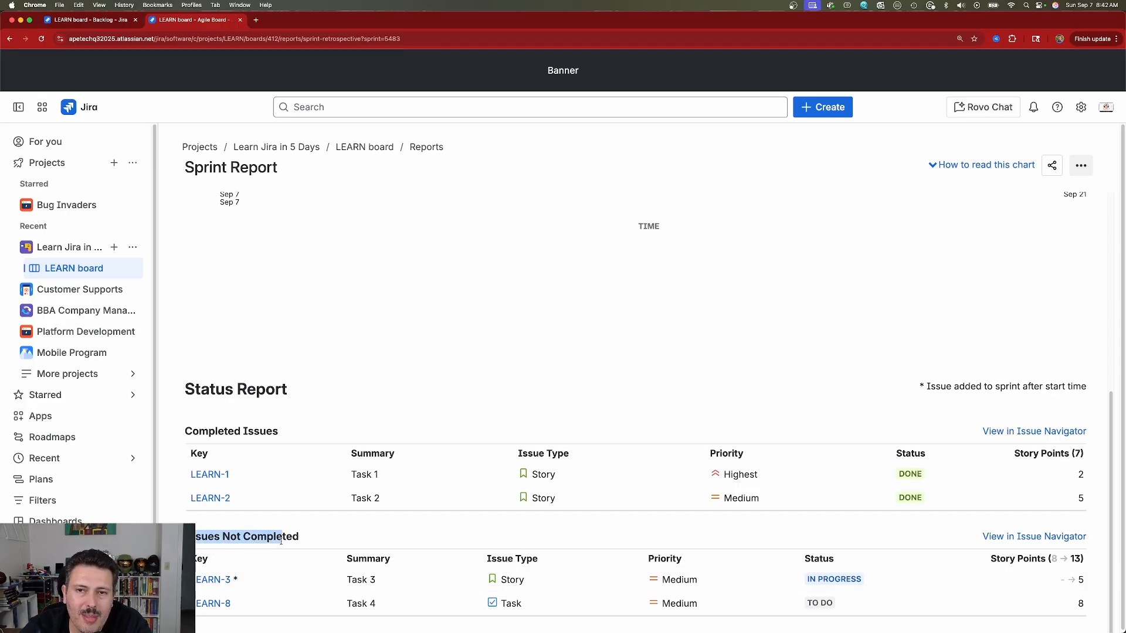
pyautogui.click(234, 581)
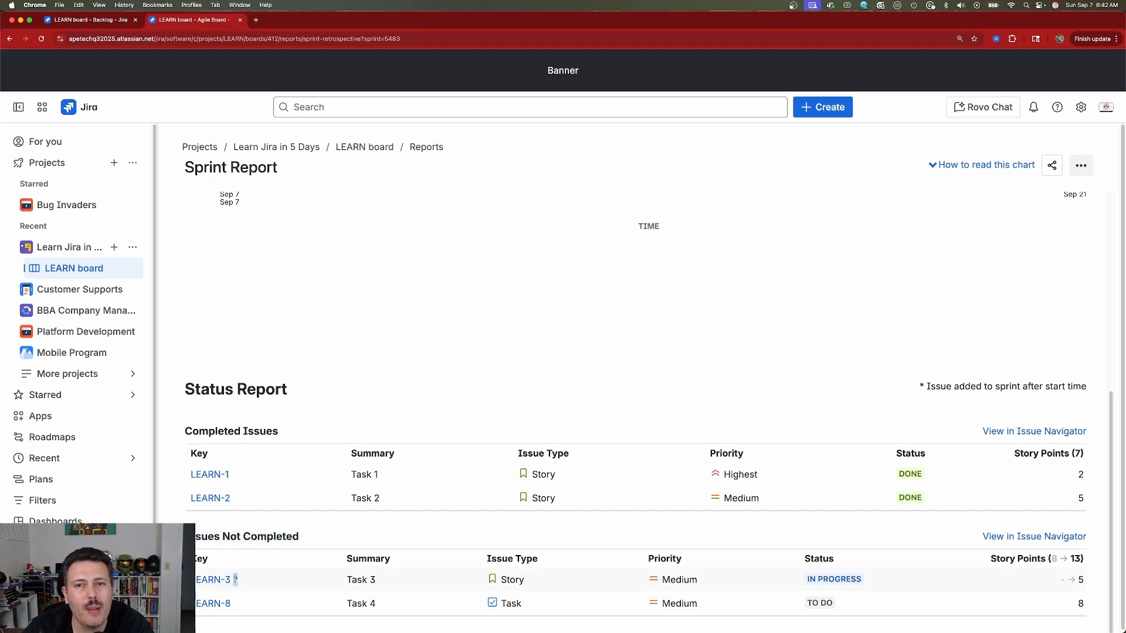
pyautogui.moveTo(235, 579)
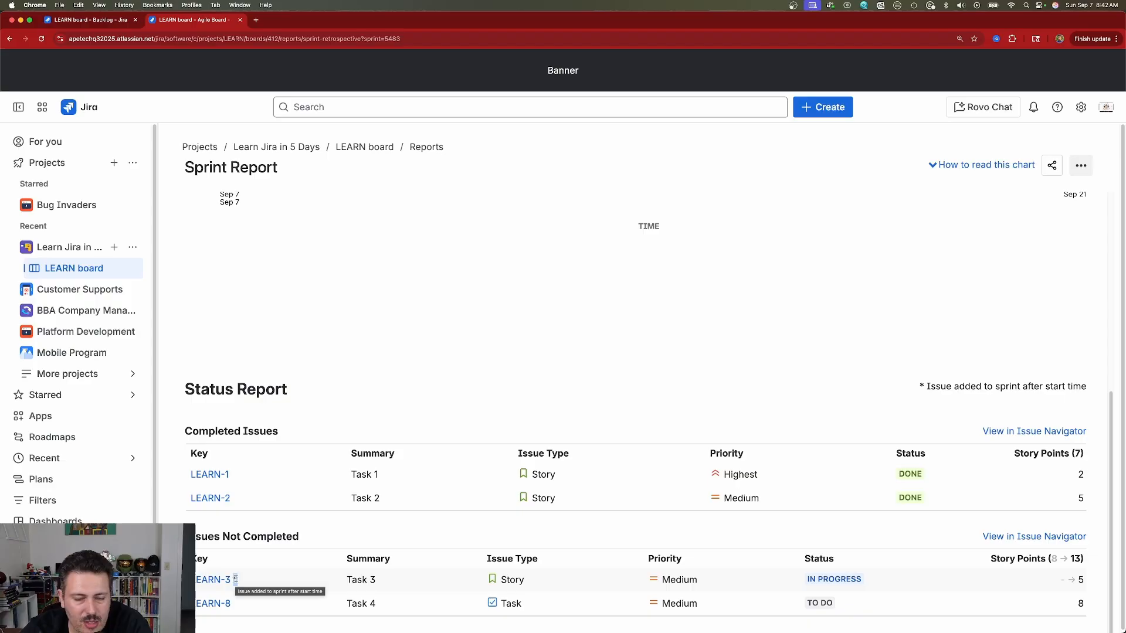
pyautogui.click(426, 147)
# Step: Check the Velocity Chart (15 committed, 7 completed), then return to the Reports gallery
pyautogui.click(845, 337)
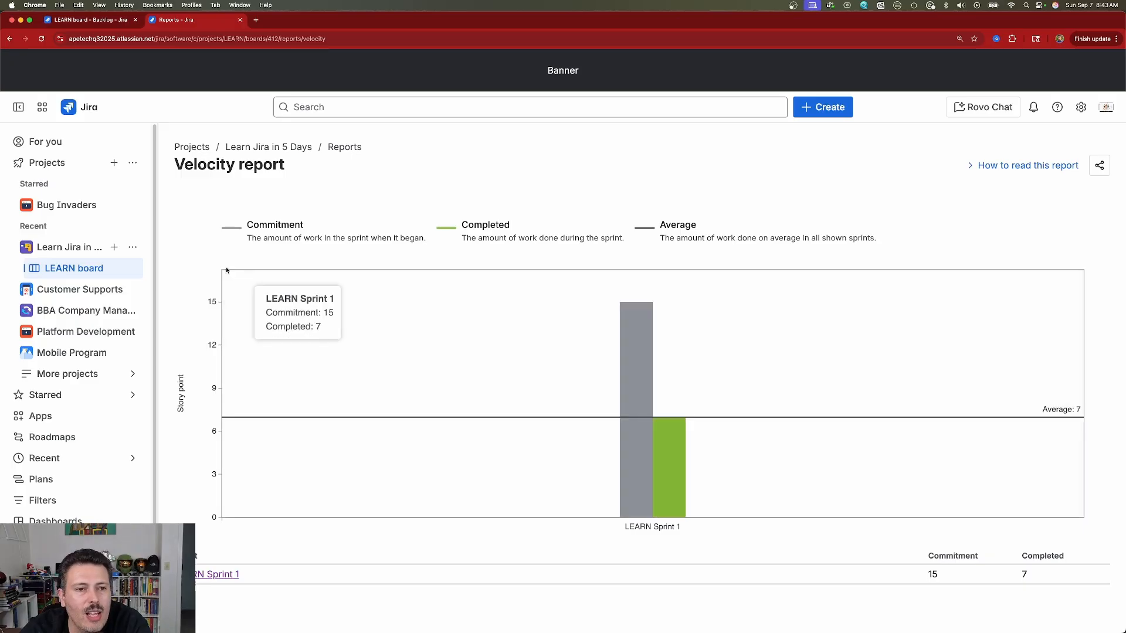
pyautogui.click(346, 147)
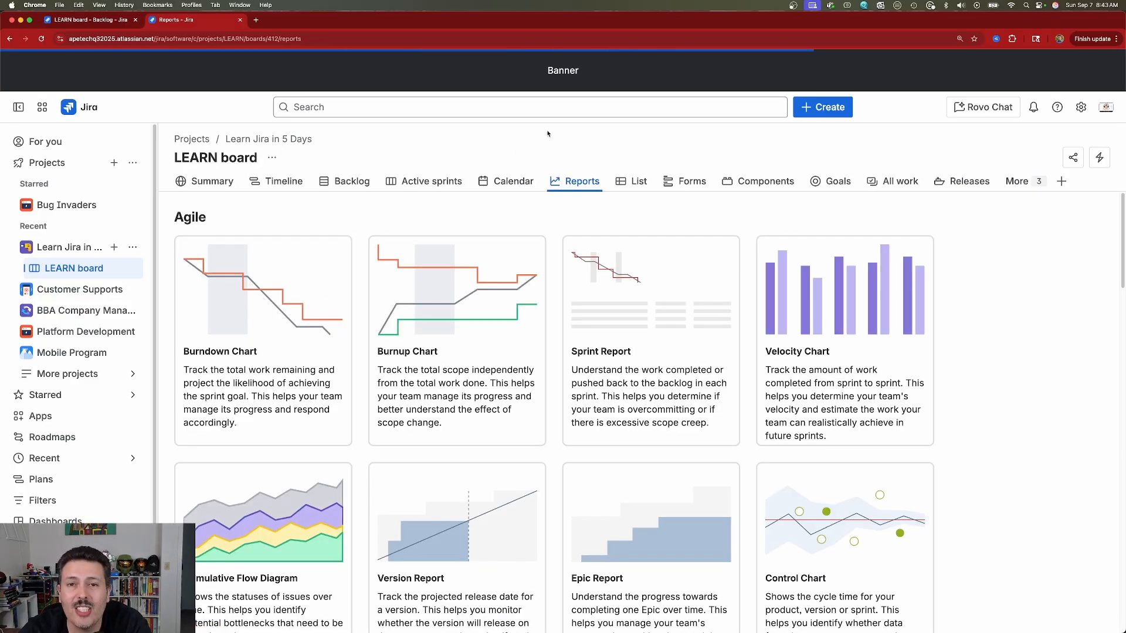
pyautogui.scroll(-3, 979, 431)
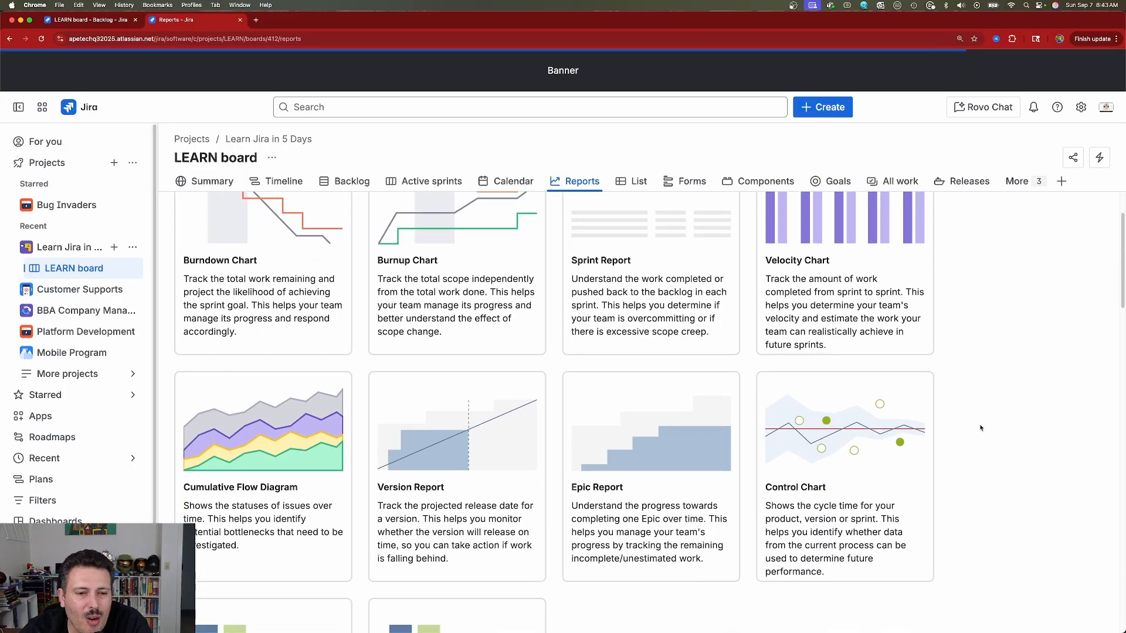
pyautogui.click(264, 434)
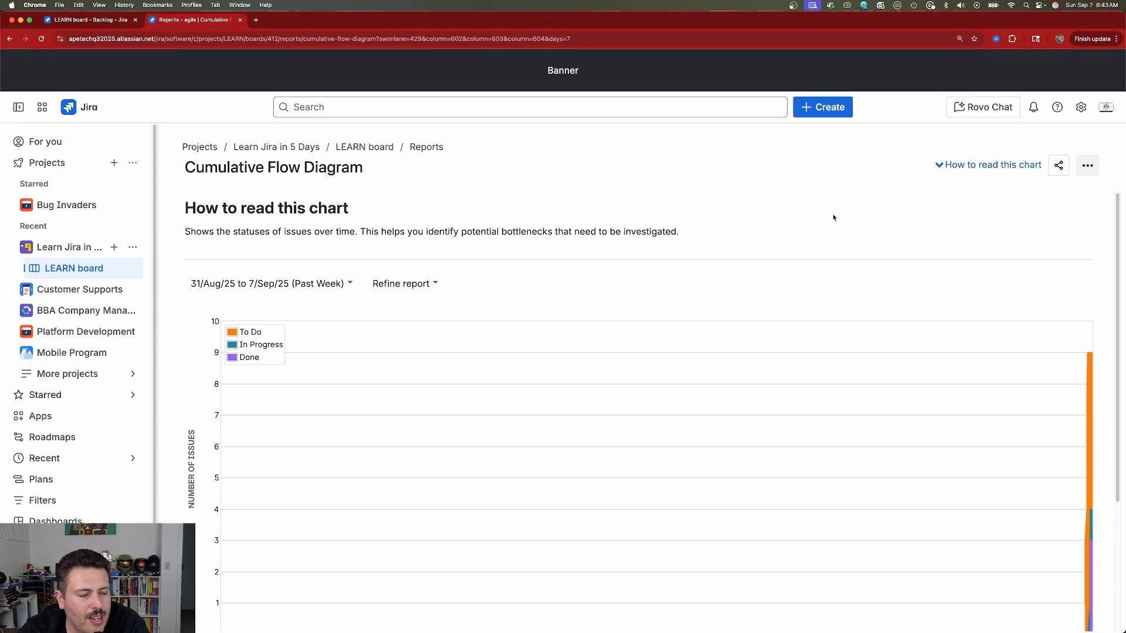
pyautogui.scroll(-3, 878, 244)
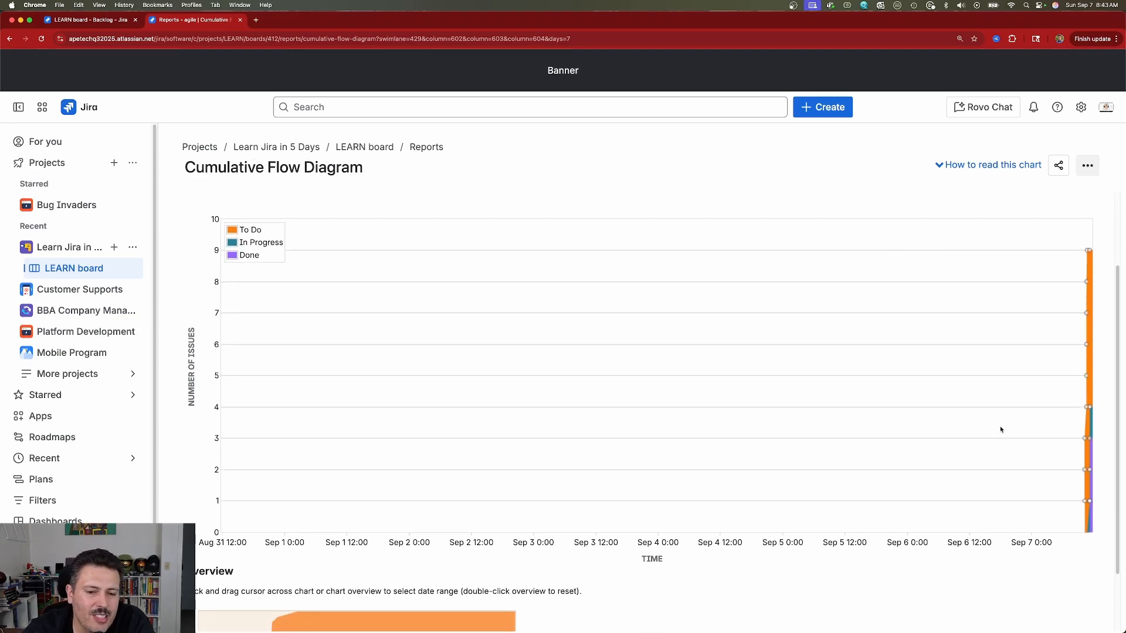
pyautogui.scroll(-2, 1001, 430)
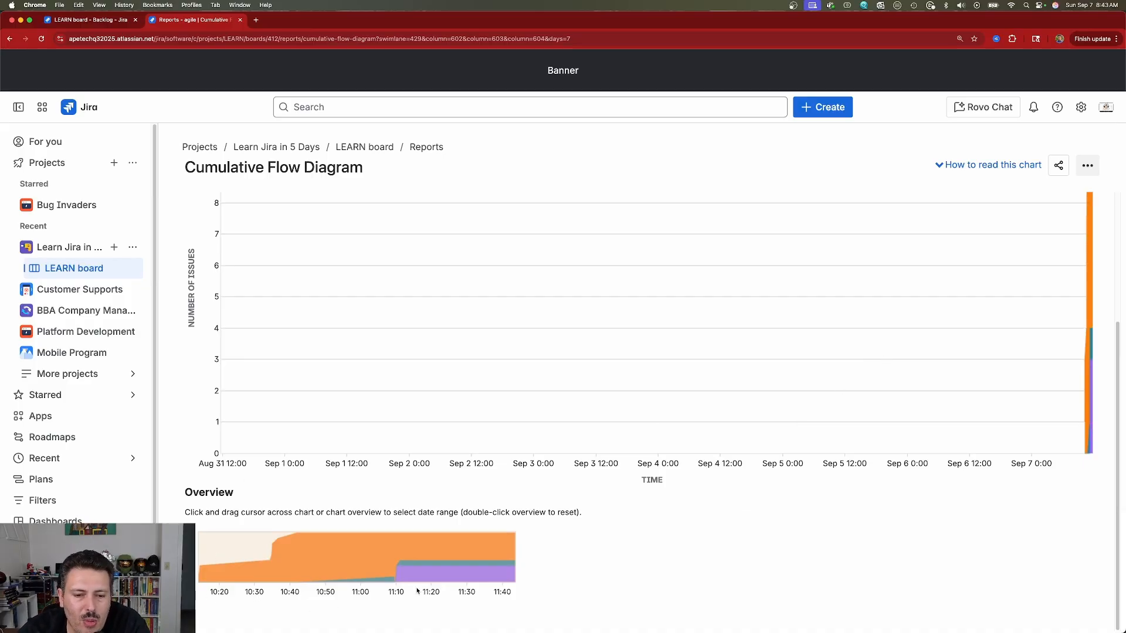
pyautogui.scroll(3, 613, 538)
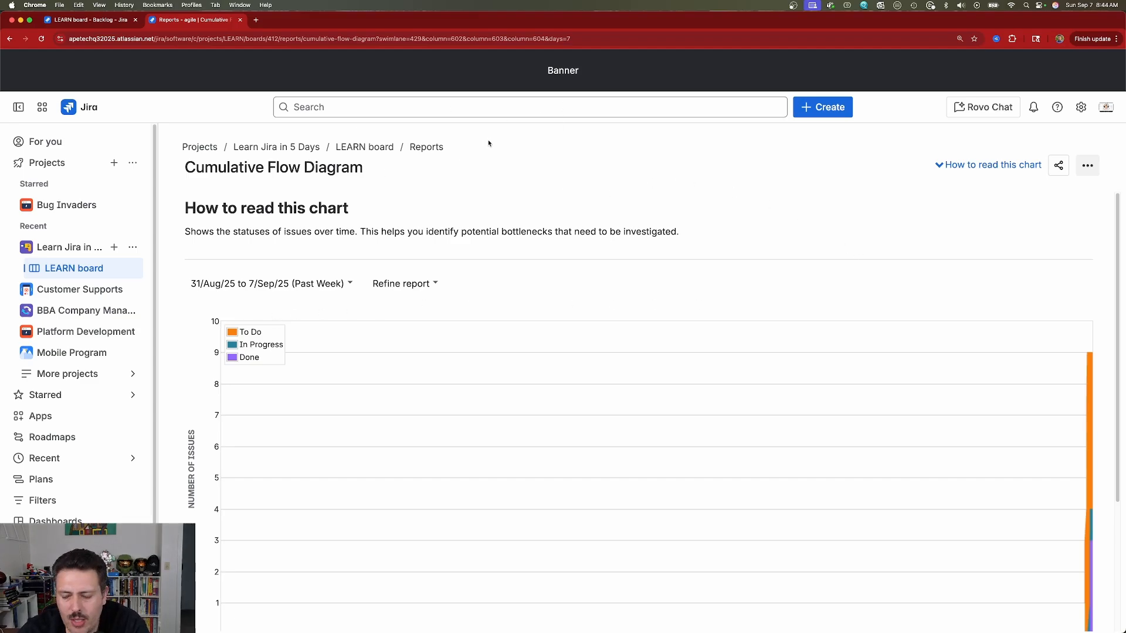
pyautogui.click(437, 147)
pyautogui.scroll(-10, 696, 431)
pyautogui.scroll(-15, 695, 430)
pyautogui.scroll(20, 700, 433)
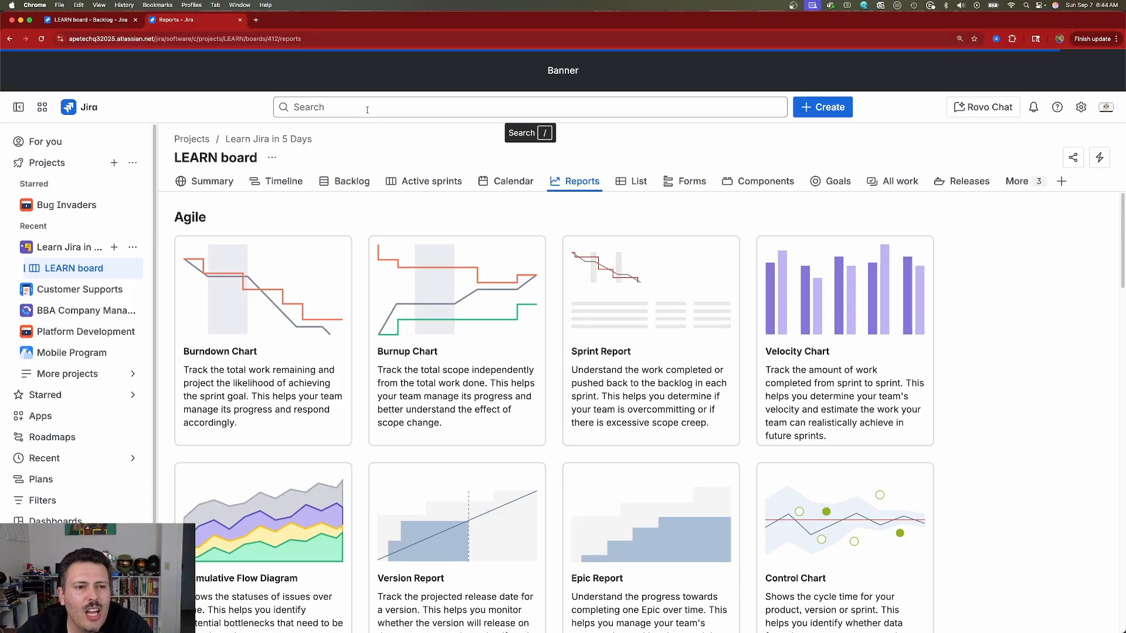
# Step: In All work, set the Assignee filter to Unassigned, leaving six work items
pyautogui.click(902, 180)
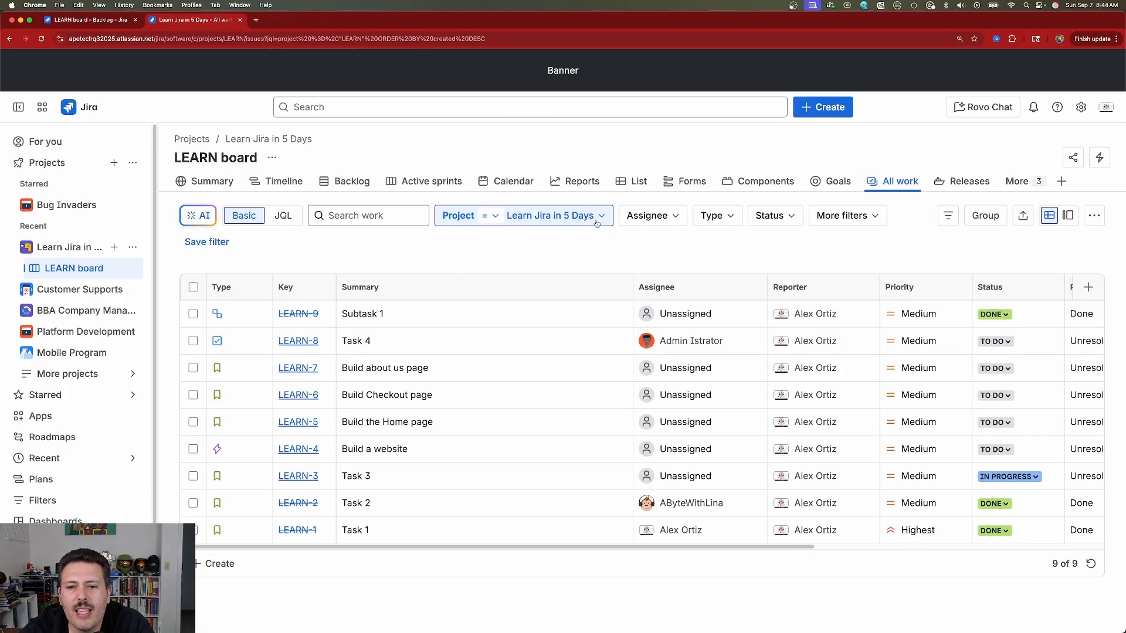
pyautogui.click(662, 218)
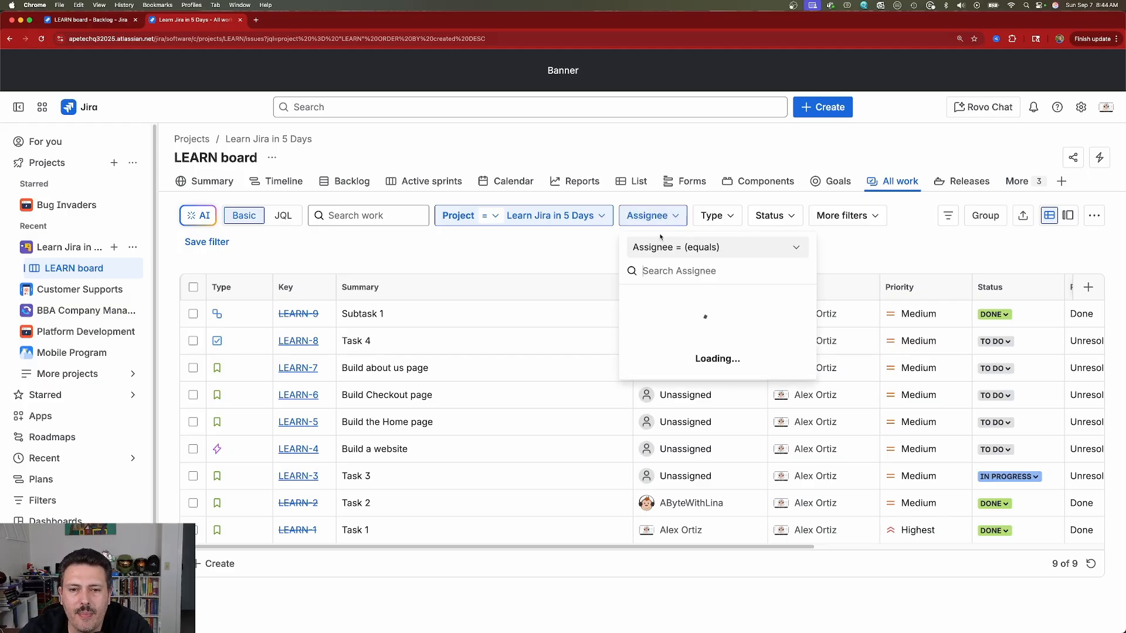
pyautogui.click(632, 301)
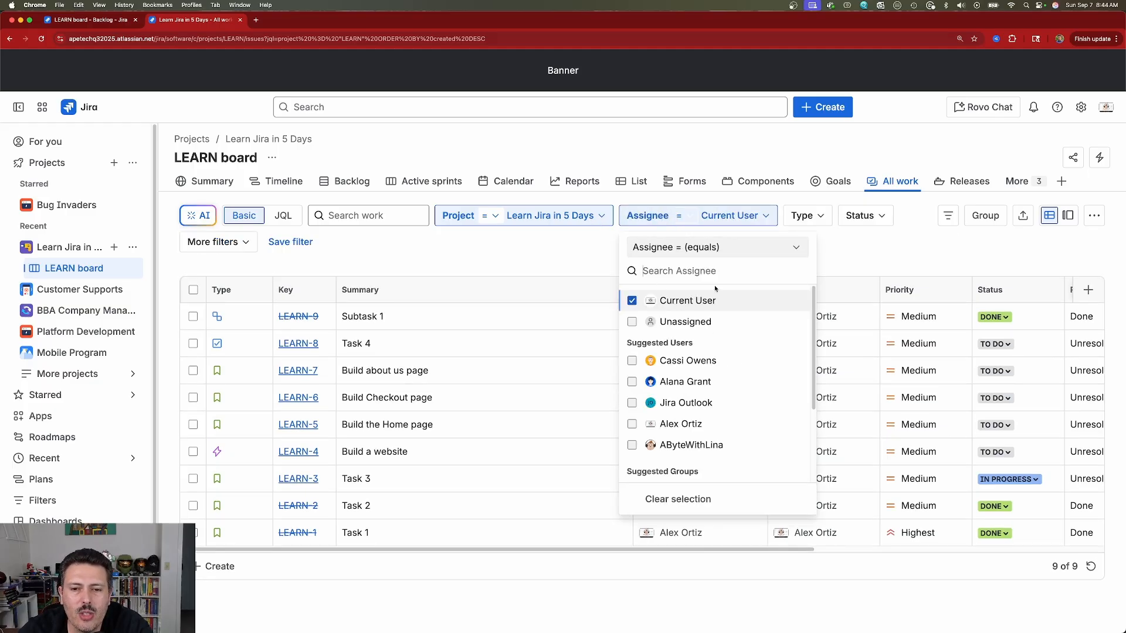
pyautogui.press('Escape')
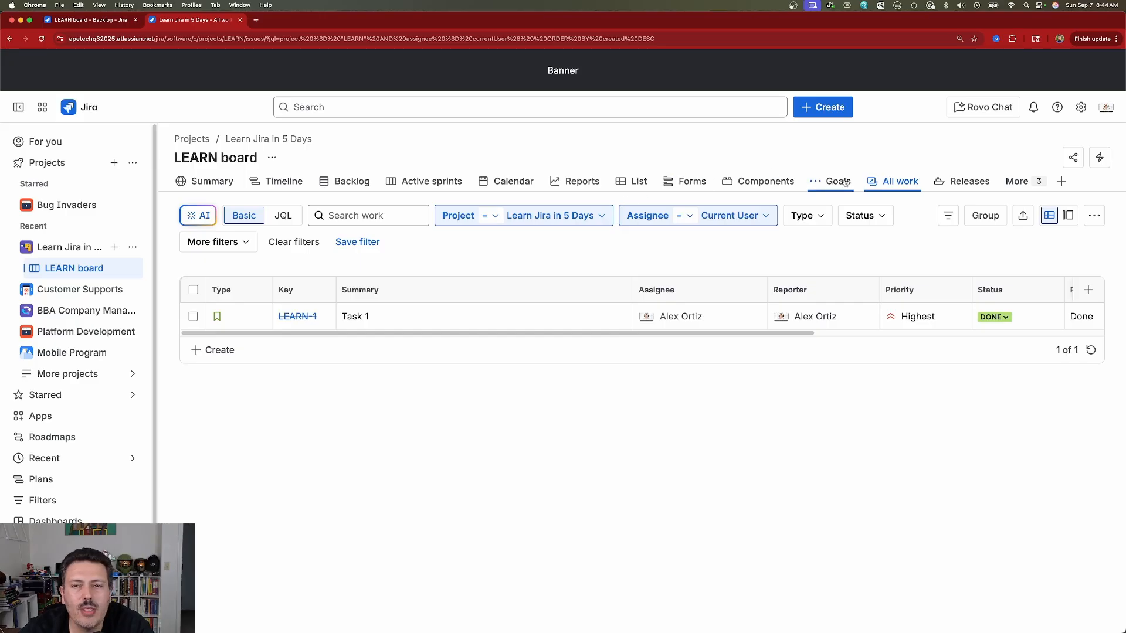
pyautogui.click(296, 107)
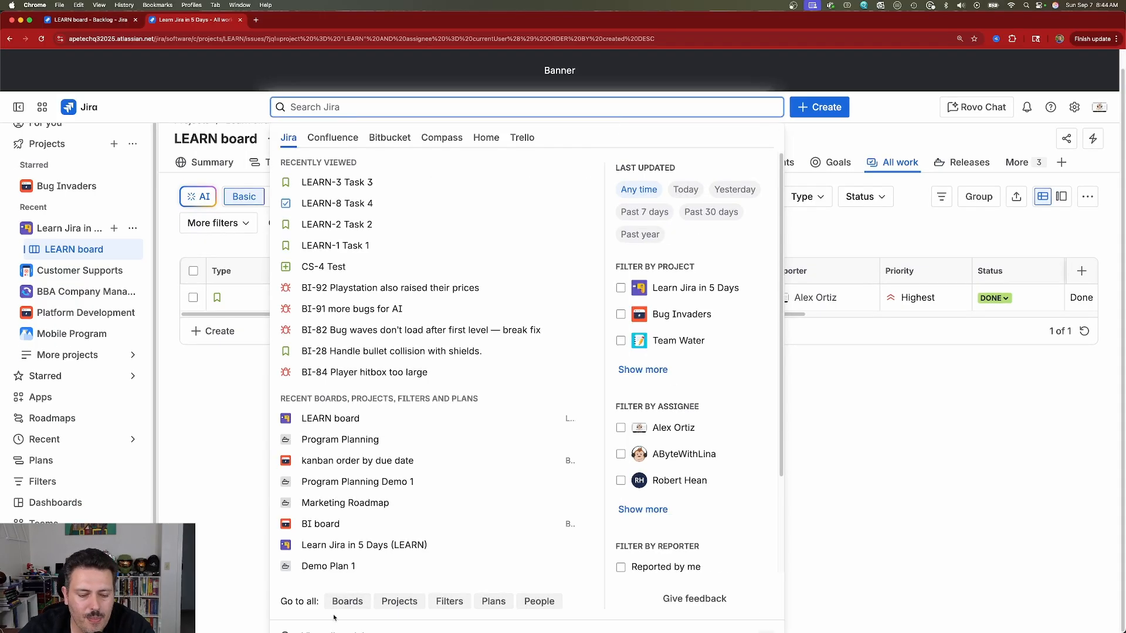
pyautogui.press('super+minus')
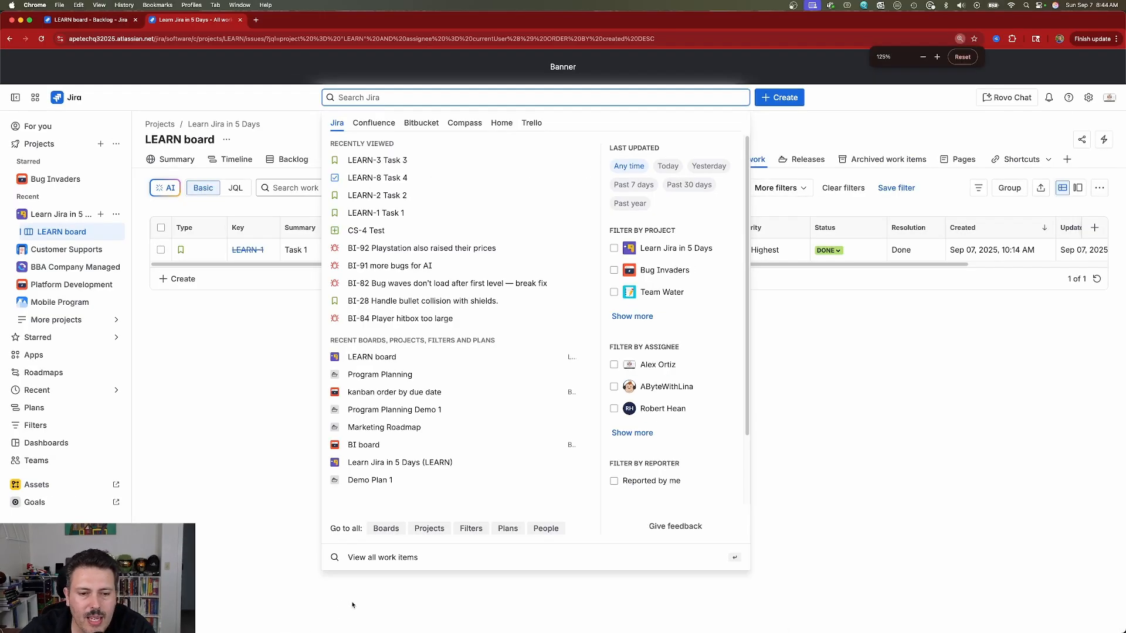
pyautogui.press('super+plus')
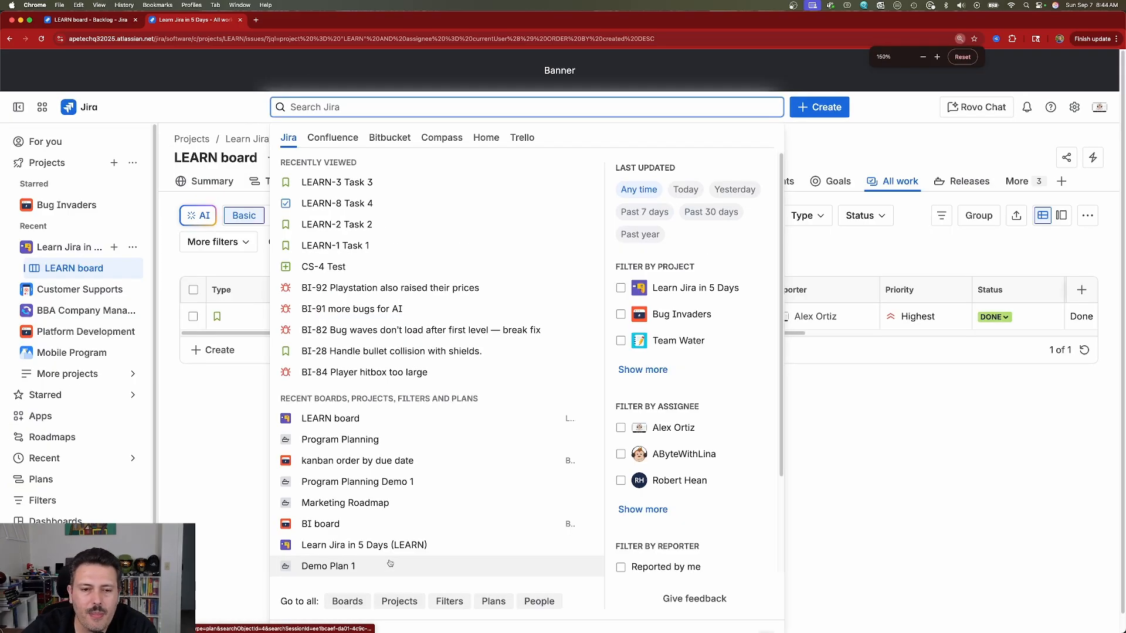
pyautogui.click(880, 527)
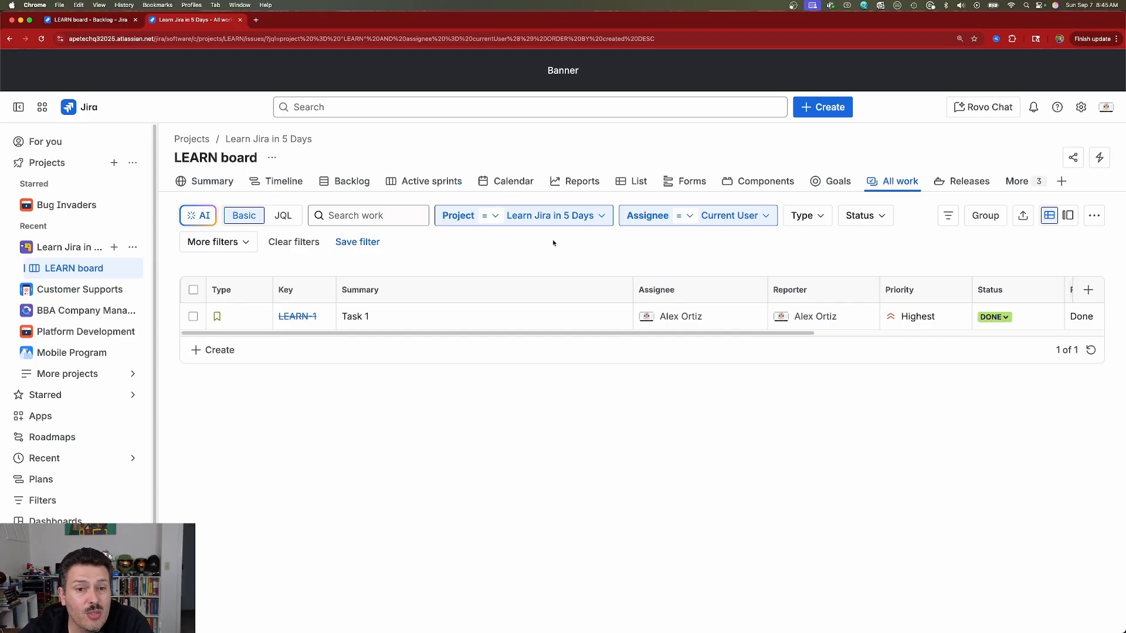
pyautogui.click(751, 221)
pyautogui.click(632, 321)
pyautogui.click(892, 465)
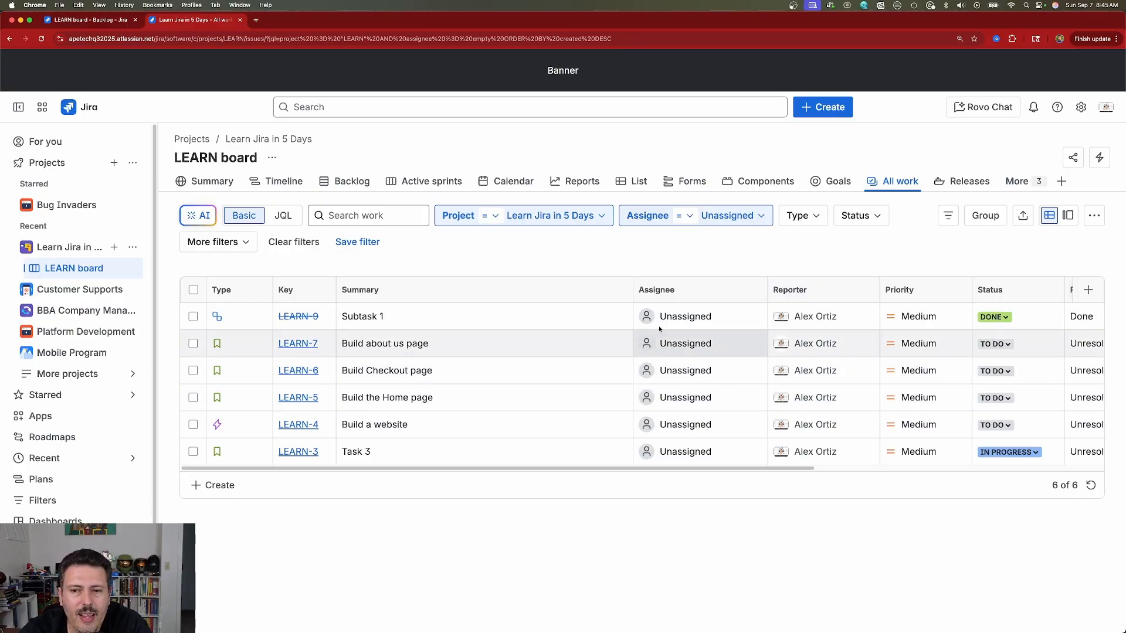
# Step: Name the new filter 'Unassigned Work' and share it with the Learn Jira in 5 Days project
pyautogui.click(357, 242)
pyautogui.write('Unassigned Work')
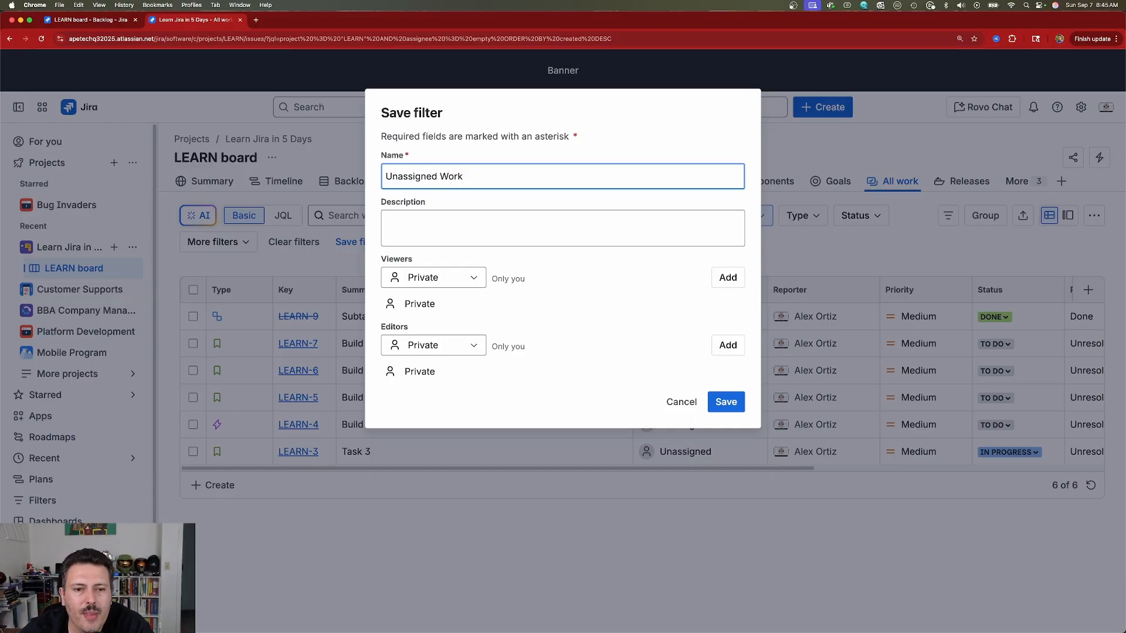
pyautogui.click(428, 215)
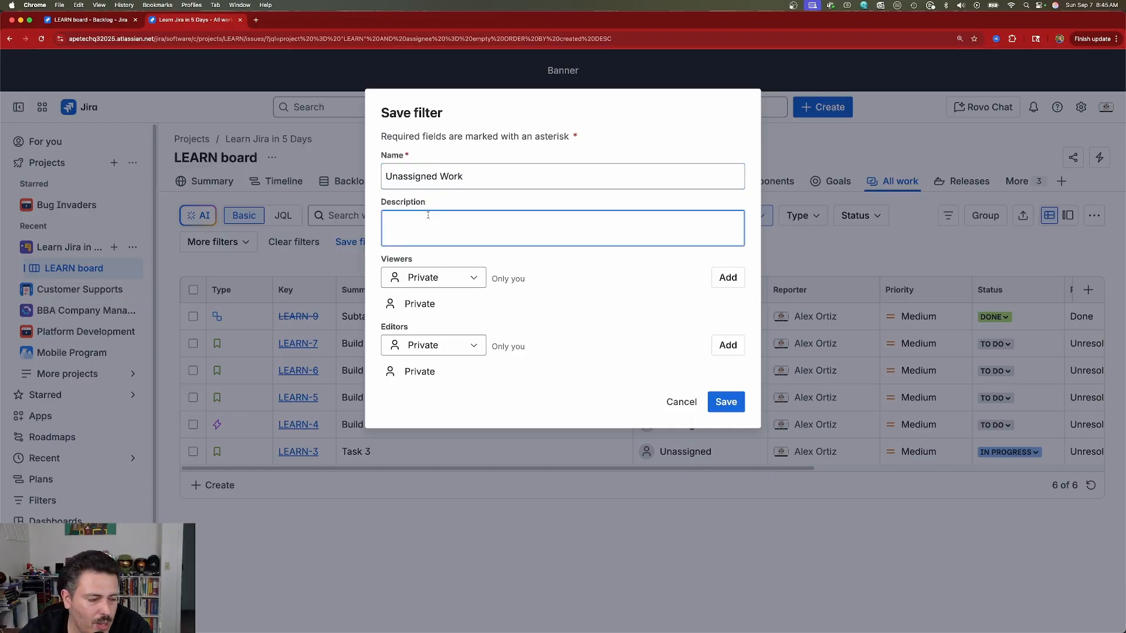
pyautogui.click(457, 285)
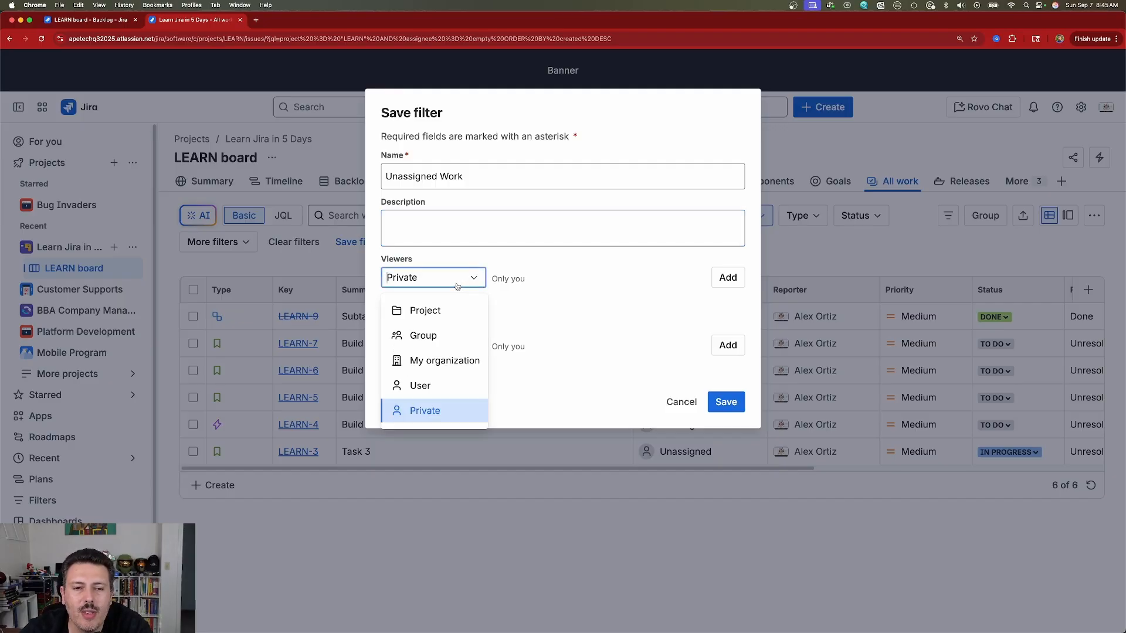
pyautogui.click(449, 311)
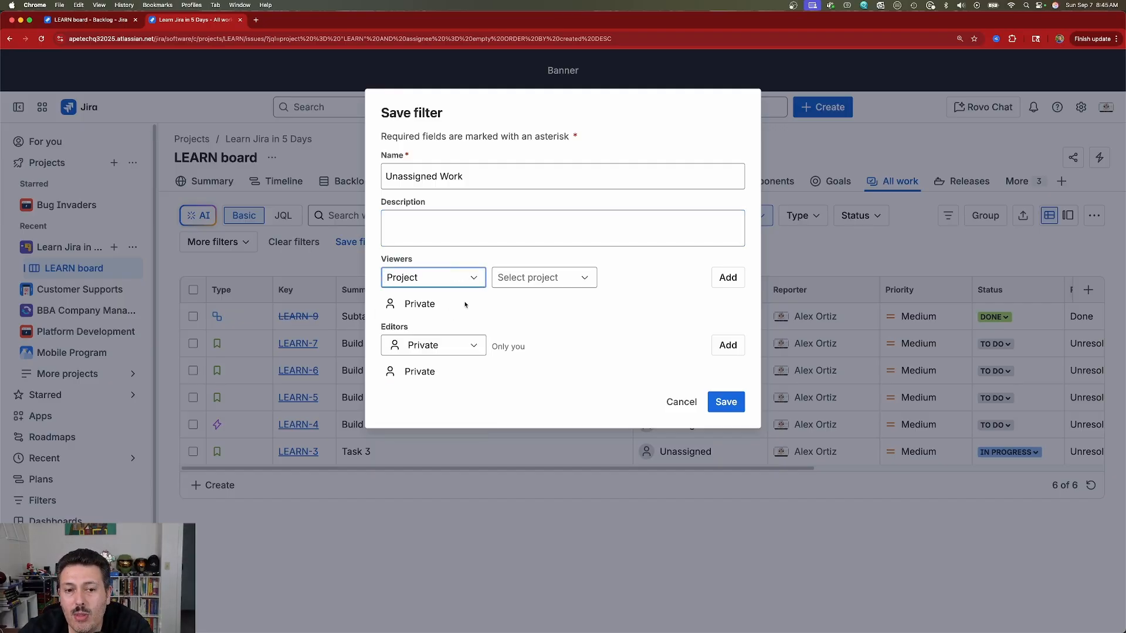
pyautogui.click(553, 279)
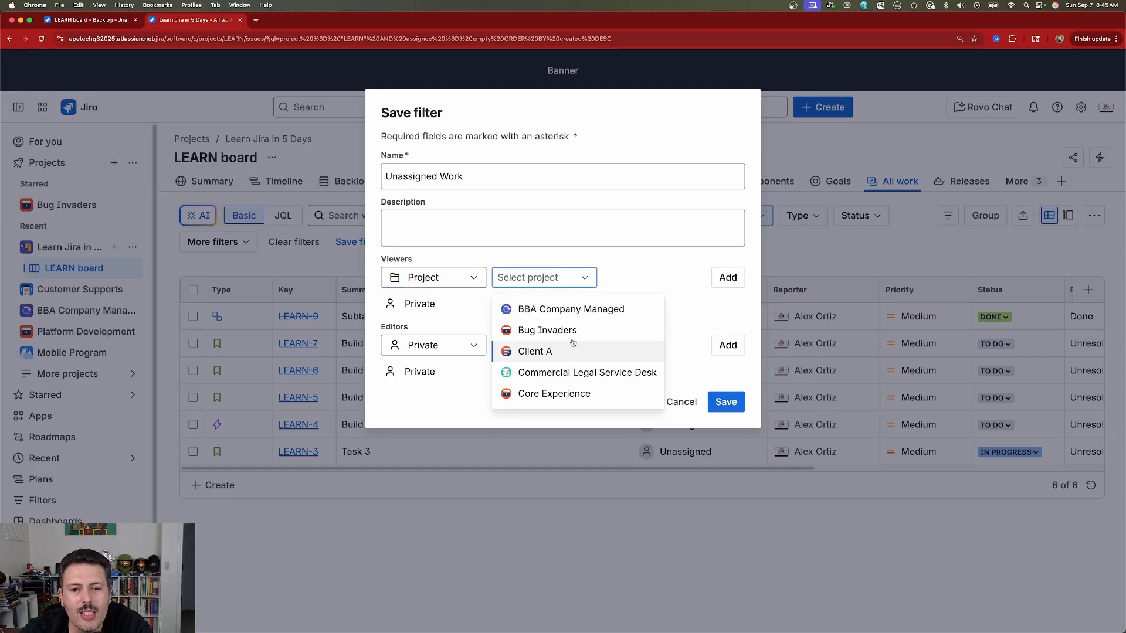
pyautogui.write('learn')
pyautogui.click(543, 310)
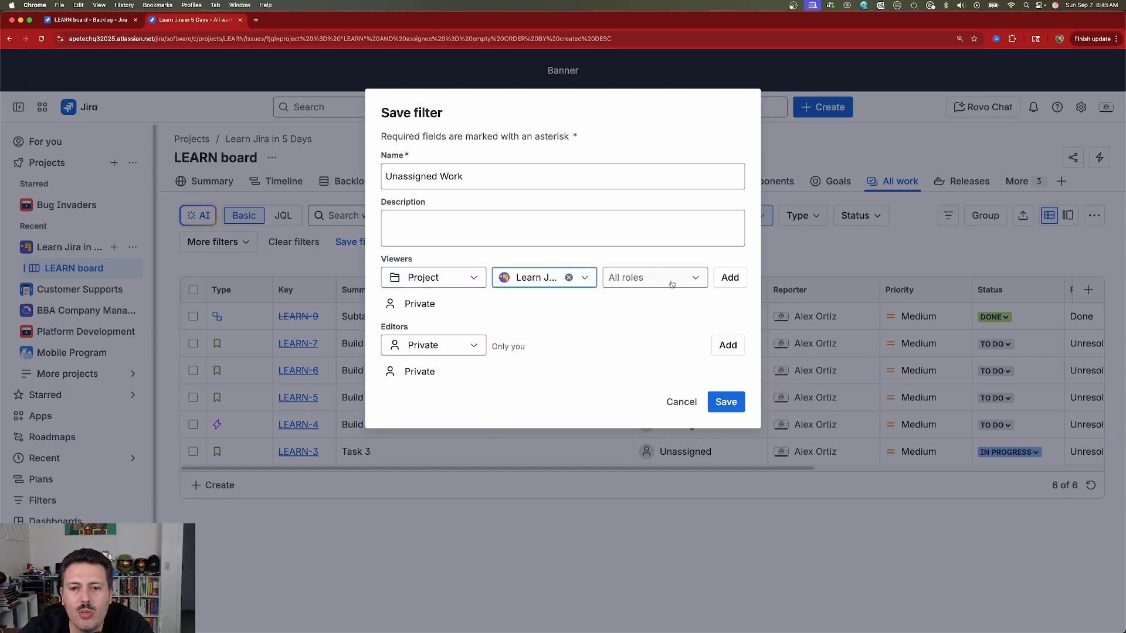
pyautogui.click(729, 277)
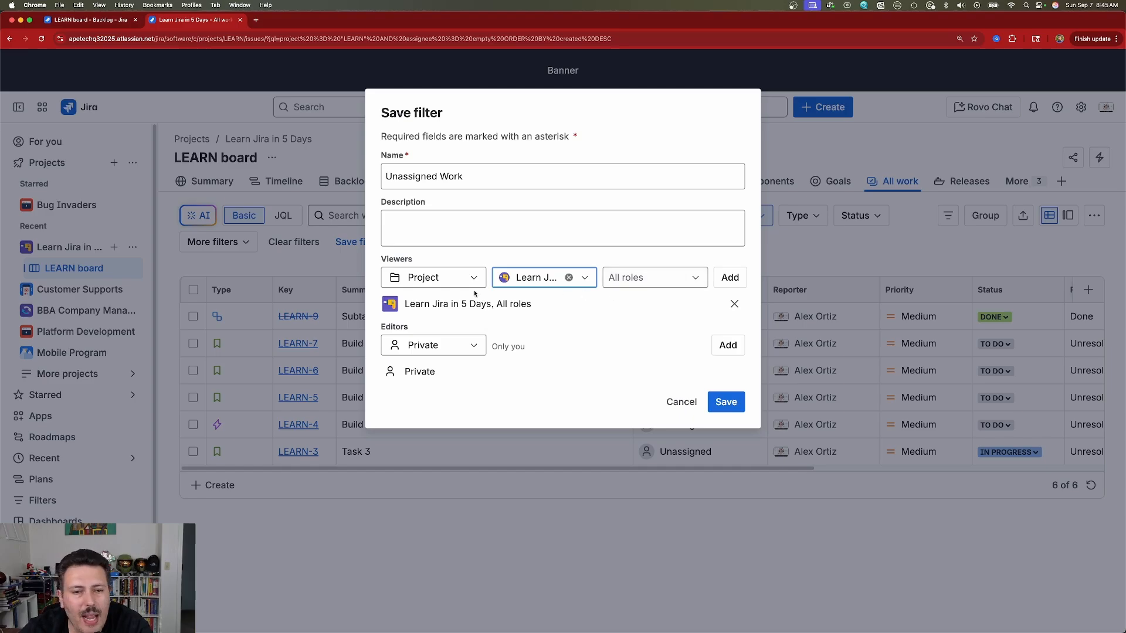
# Step: Add My organization as the filter's viewers and save the filter
pyautogui.click(419, 283)
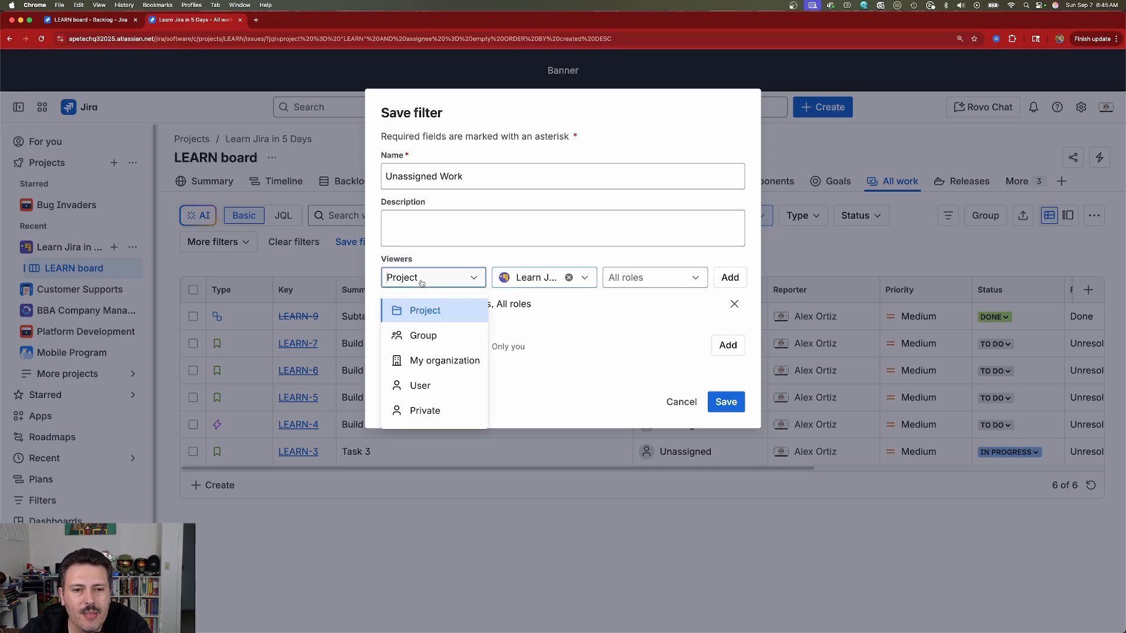
pyautogui.click(461, 368)
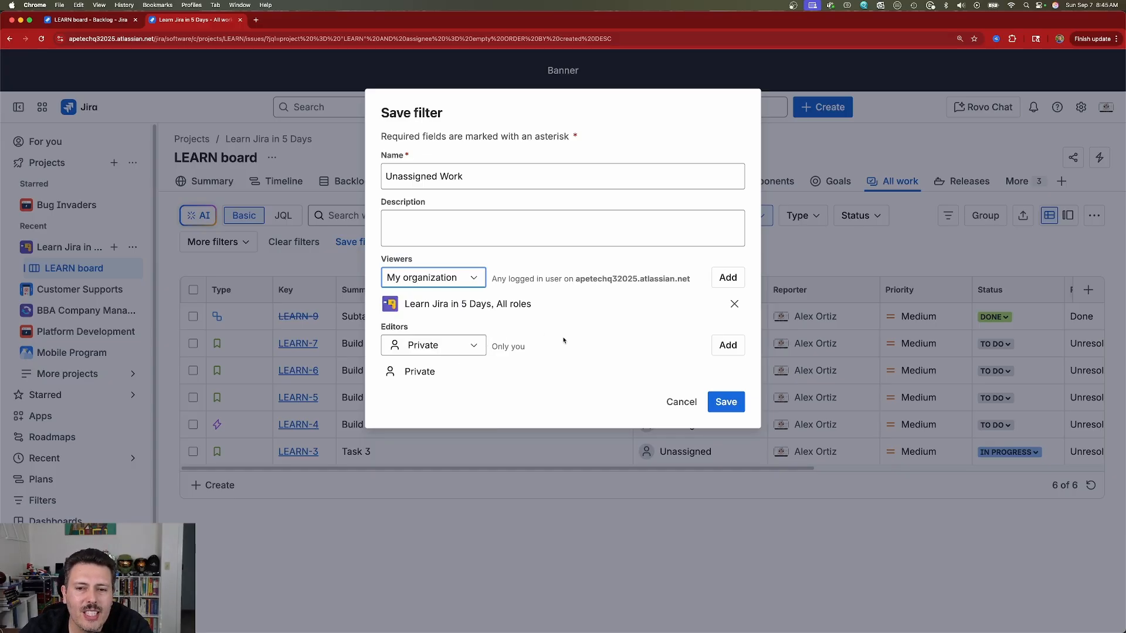
pyautogui.click(728, 277)
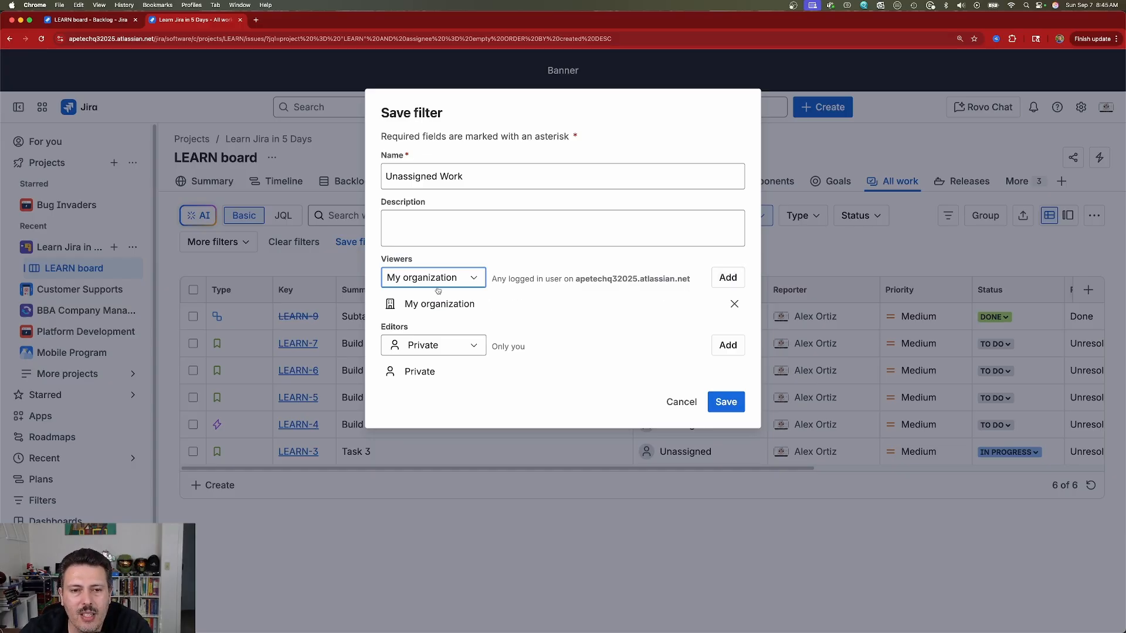
pyautogui.moveTo(385, 330); pyautogui.dragTo(408, 333)
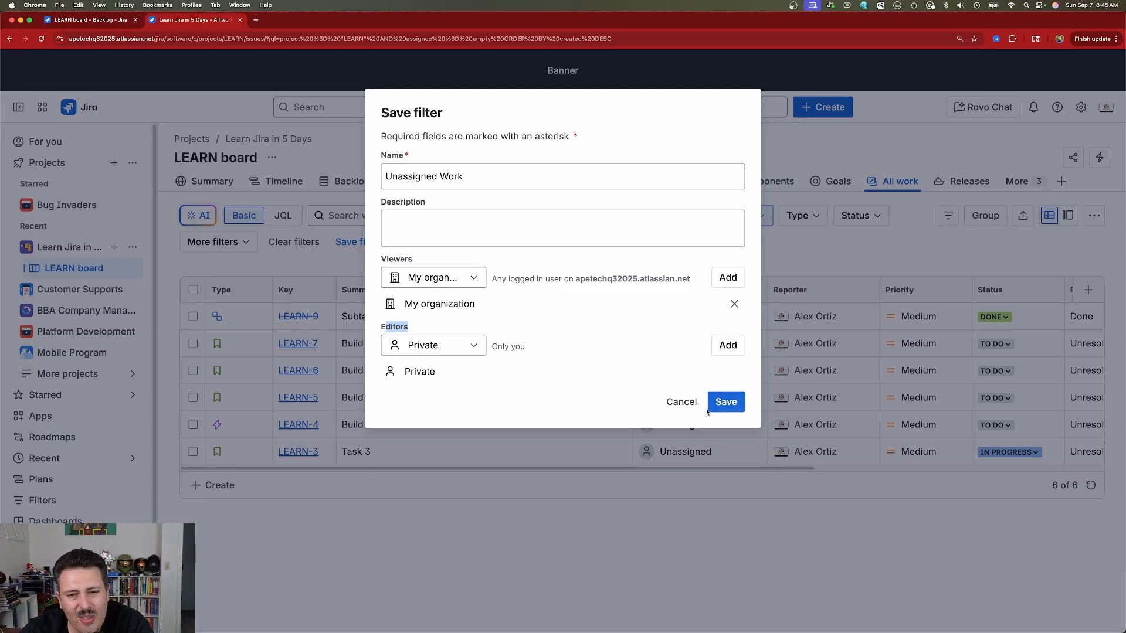
pyautogui.click(727, 404)
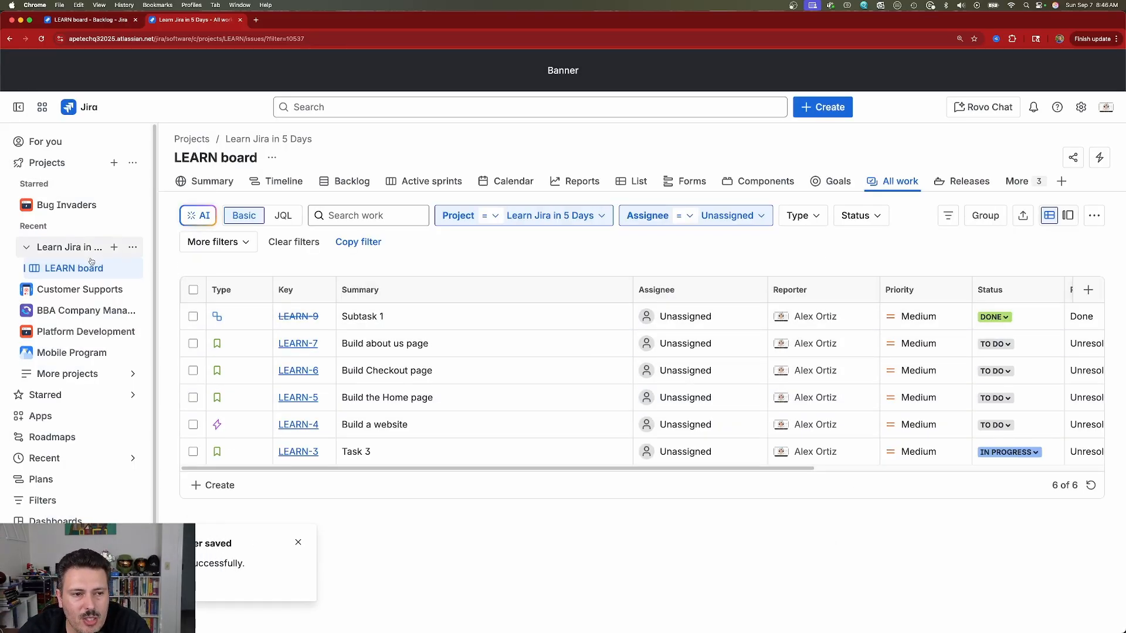
# Step: Expand the saved Filters list and look at the filtered view's sharing options
pyautogui.scroll(-2, 38, 476)
pyautogui.click(44, 458)
pyautogui.scroll(-5, 45, 458)
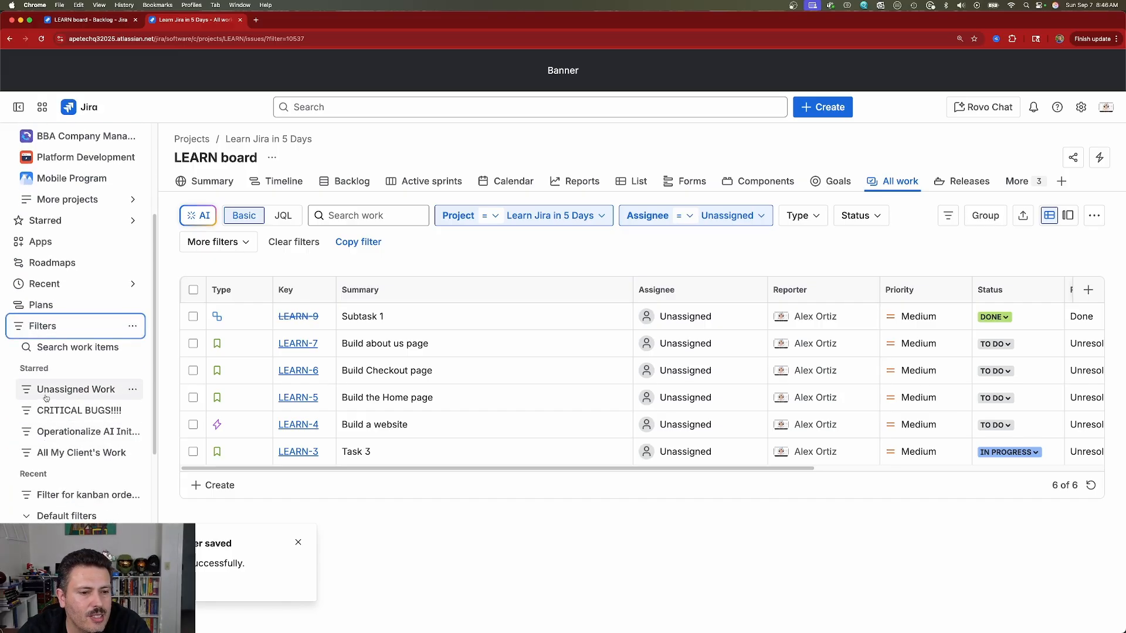
pyautogui.scroll(-1, 46, 397)
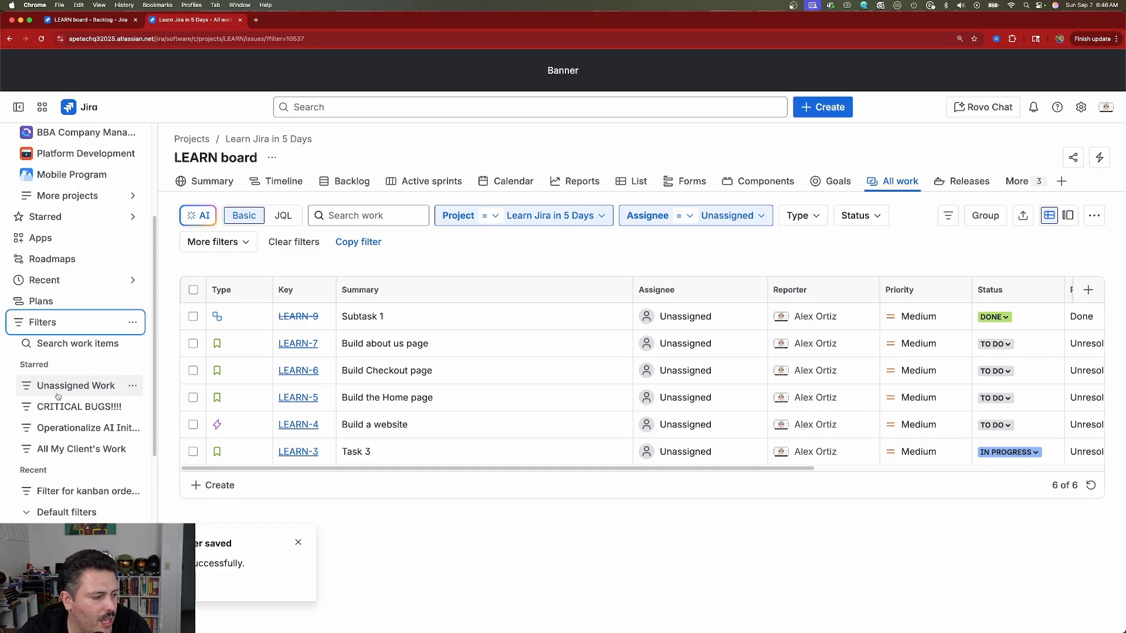
pyautogui.click(313, 39)
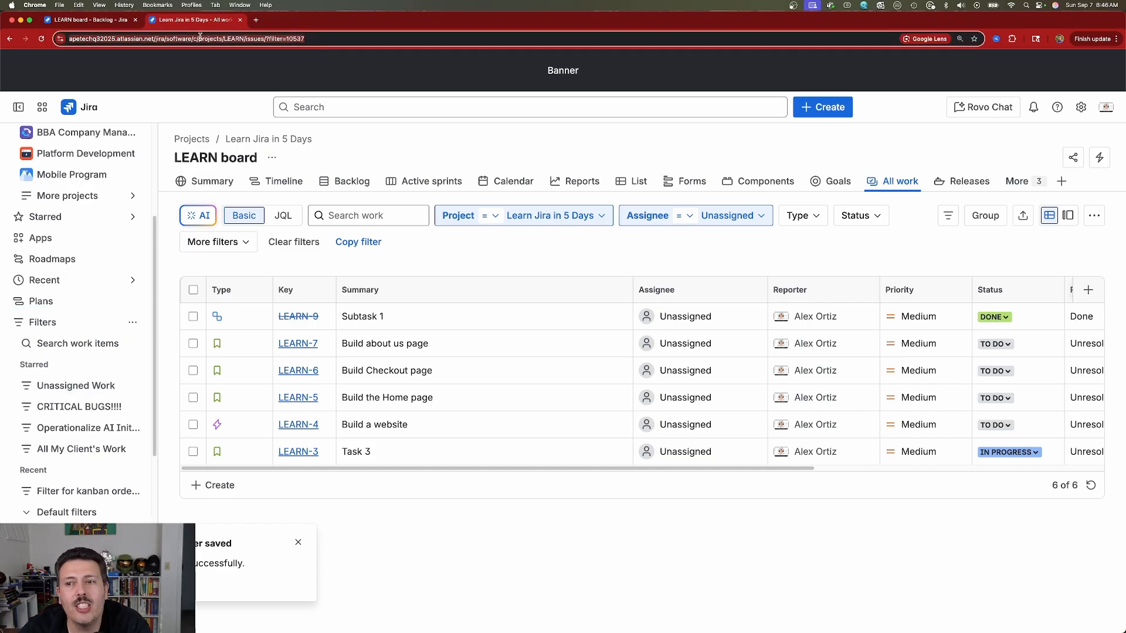
pyautogui.click(1073, 157)
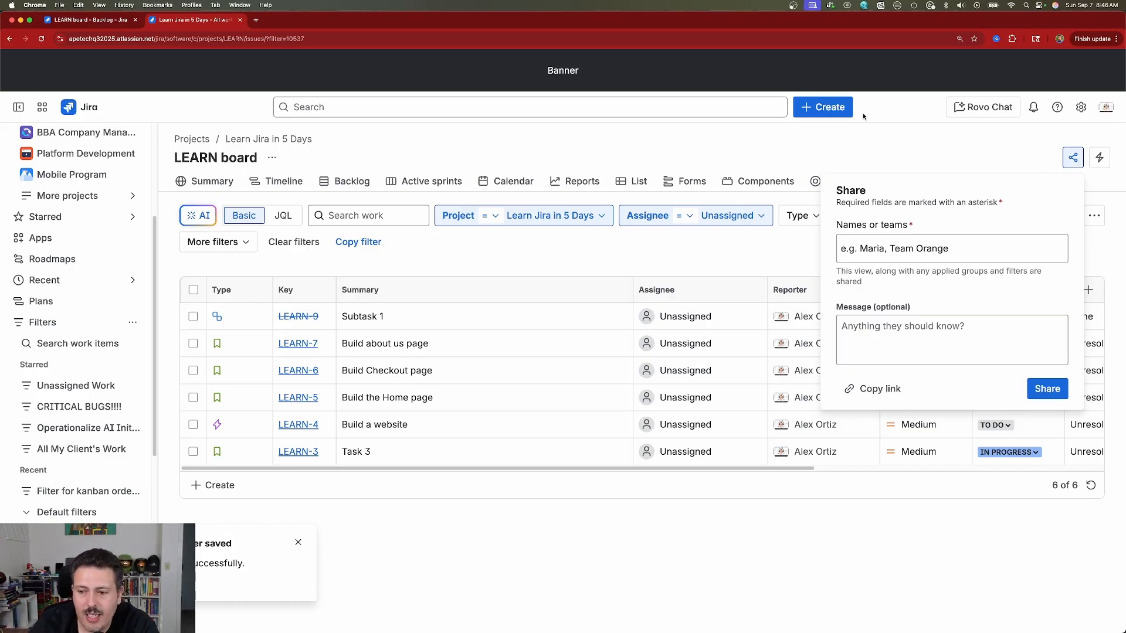
pyautogui.click(622, 147)
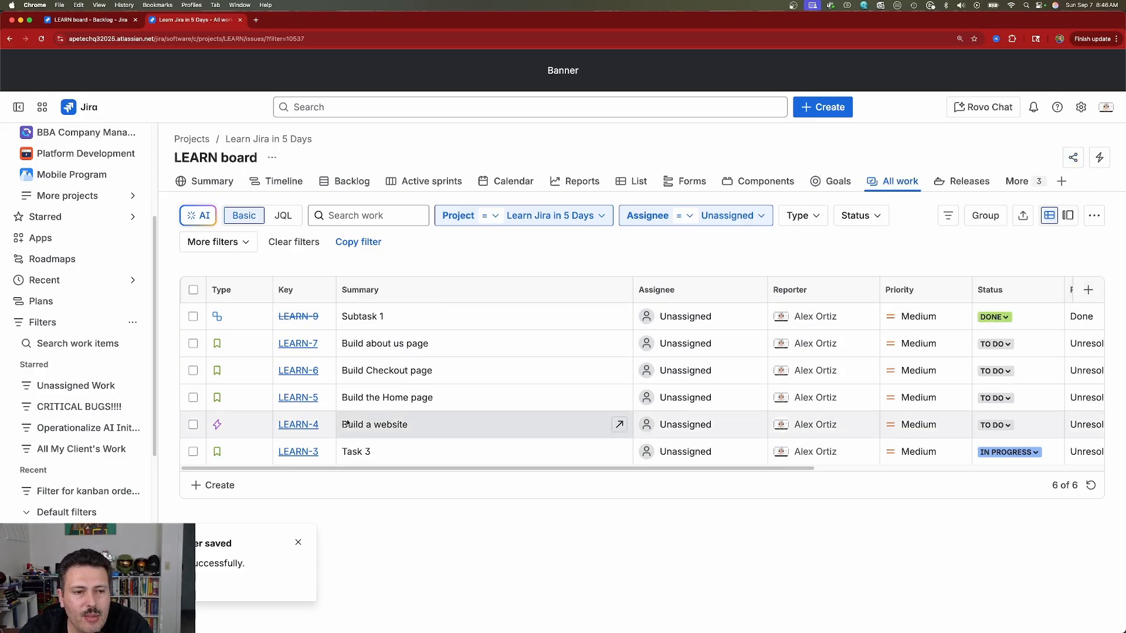
# Step: Open Executive Dashboard 1 from the starred Dashboards list
pyautogui.scroll(-5, 59, 422)
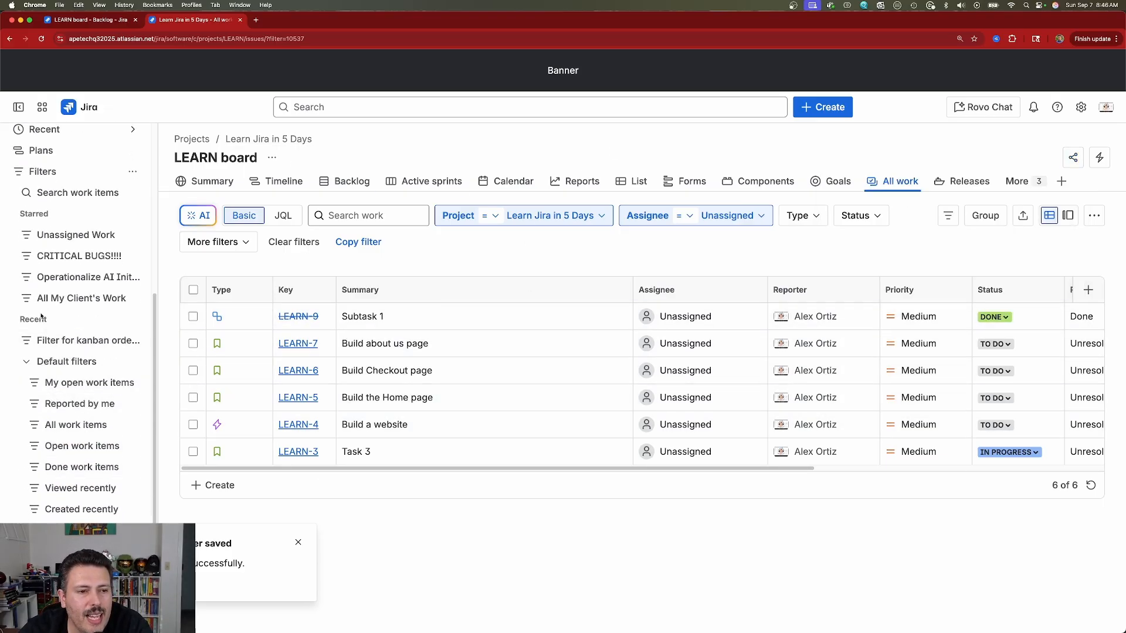
pyautogui.click(18, 172)
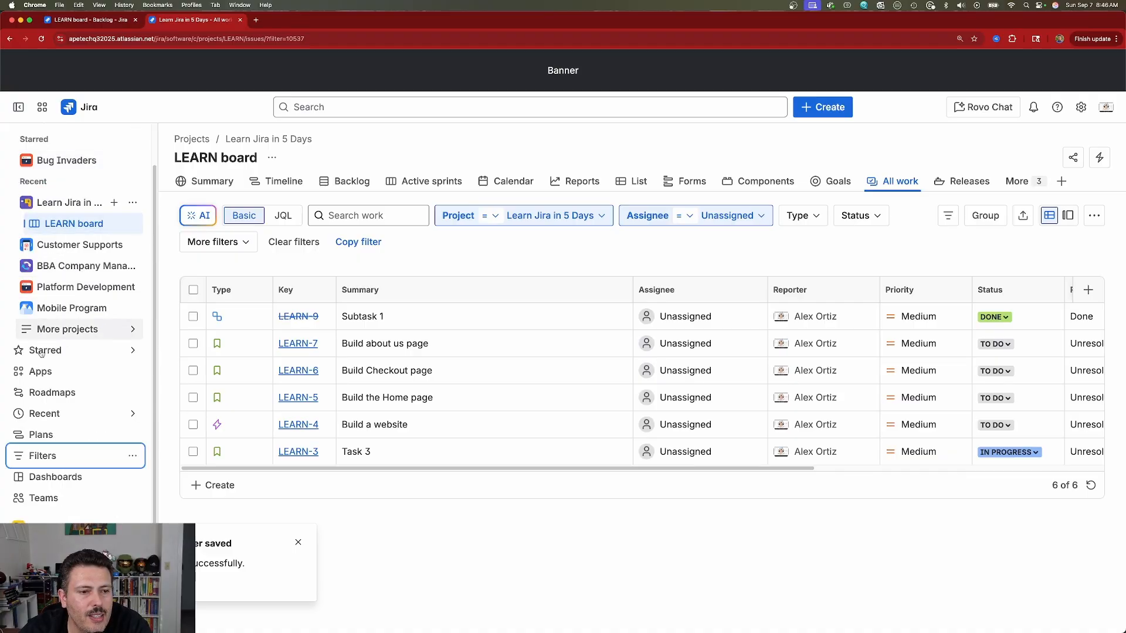
pyautogui.click(52, 478)
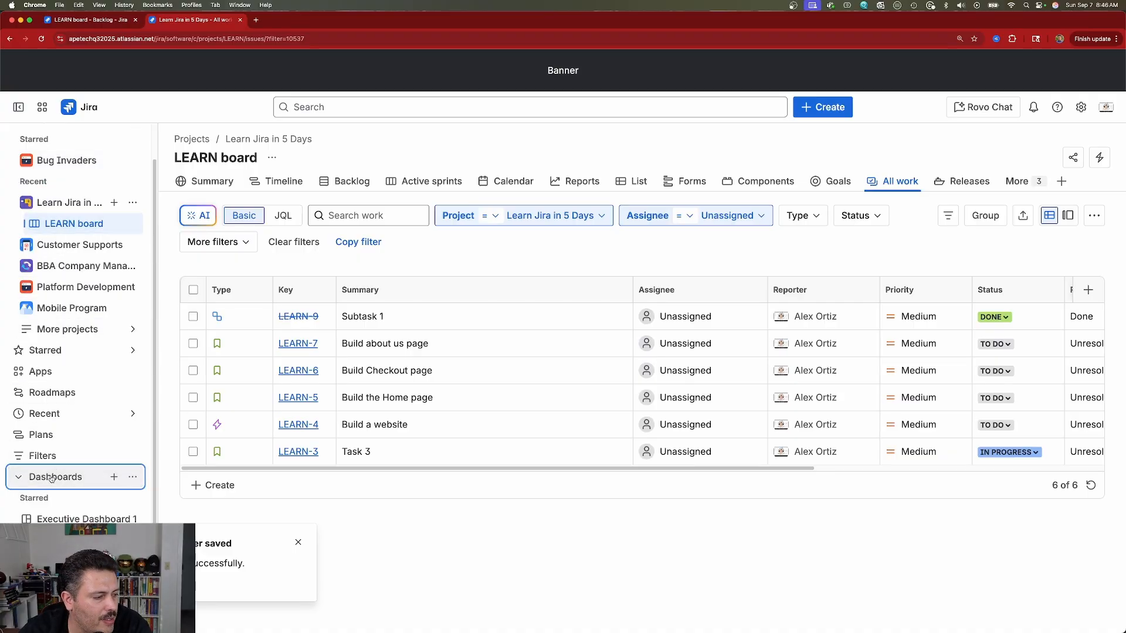
pyautogui.click(77, 434)
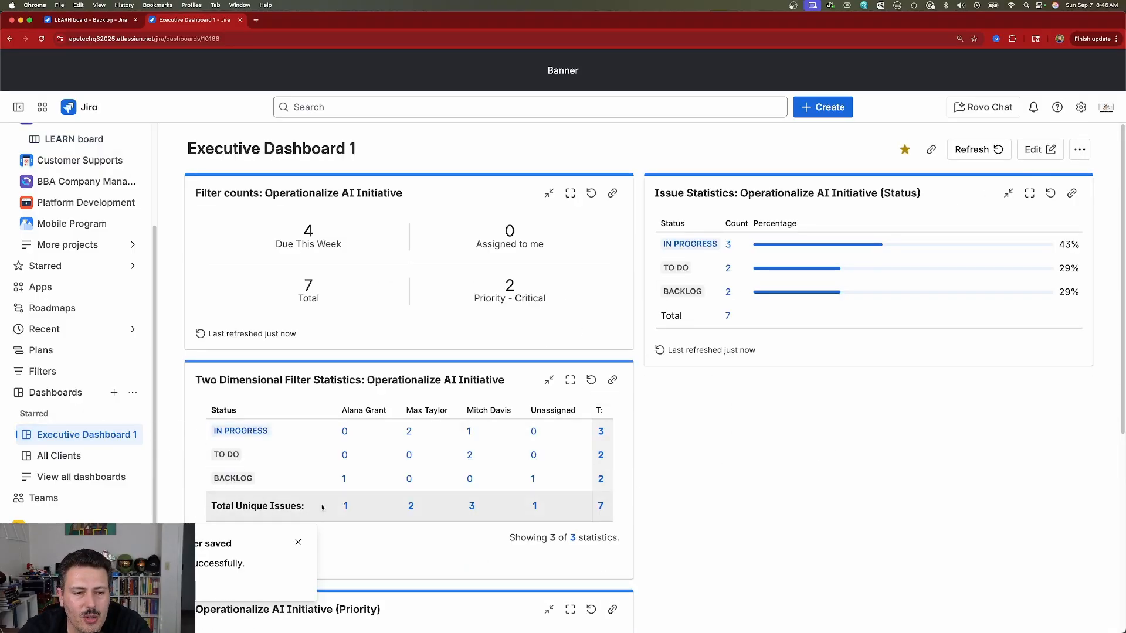
# Step: Edit Executive Dashboard 1 and add an Issue Statistics gadget from the gadget panel
pyautogui.click(298, 542)
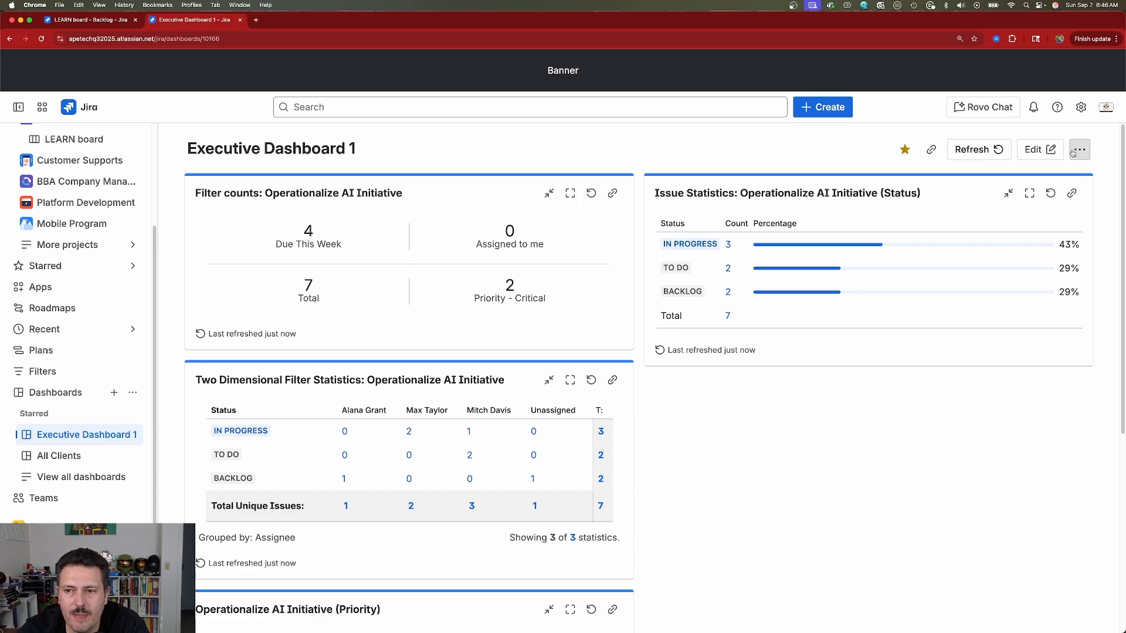
pyautogui.click(1037, 150)
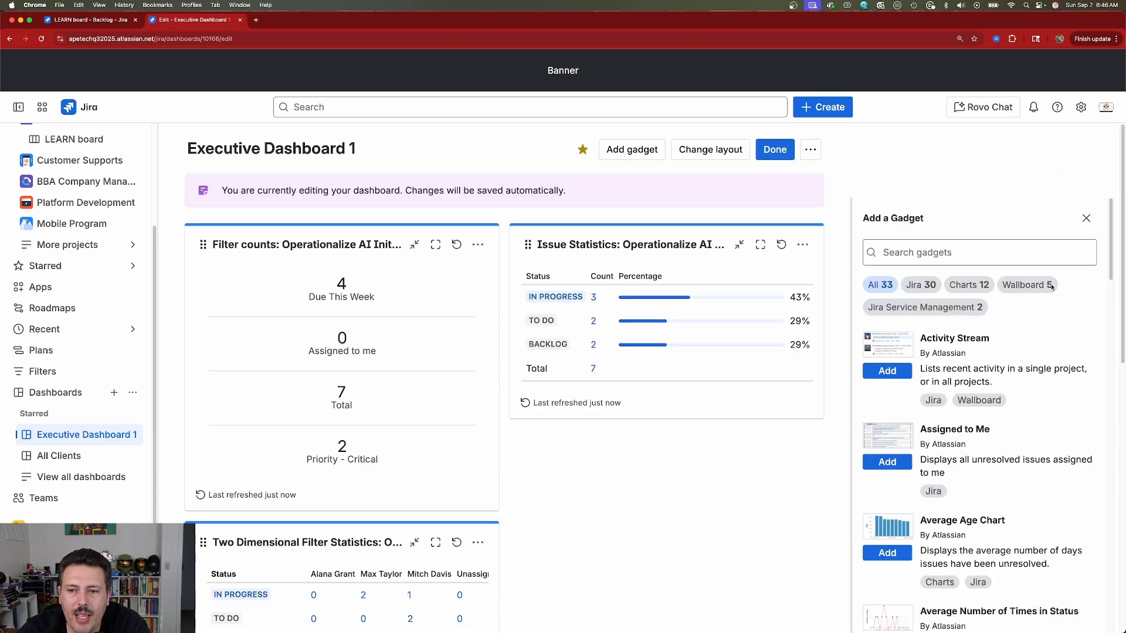
pyautogui.scroll(-10, 950, 352)
pyautogui.scroll(-3, 968, 445)
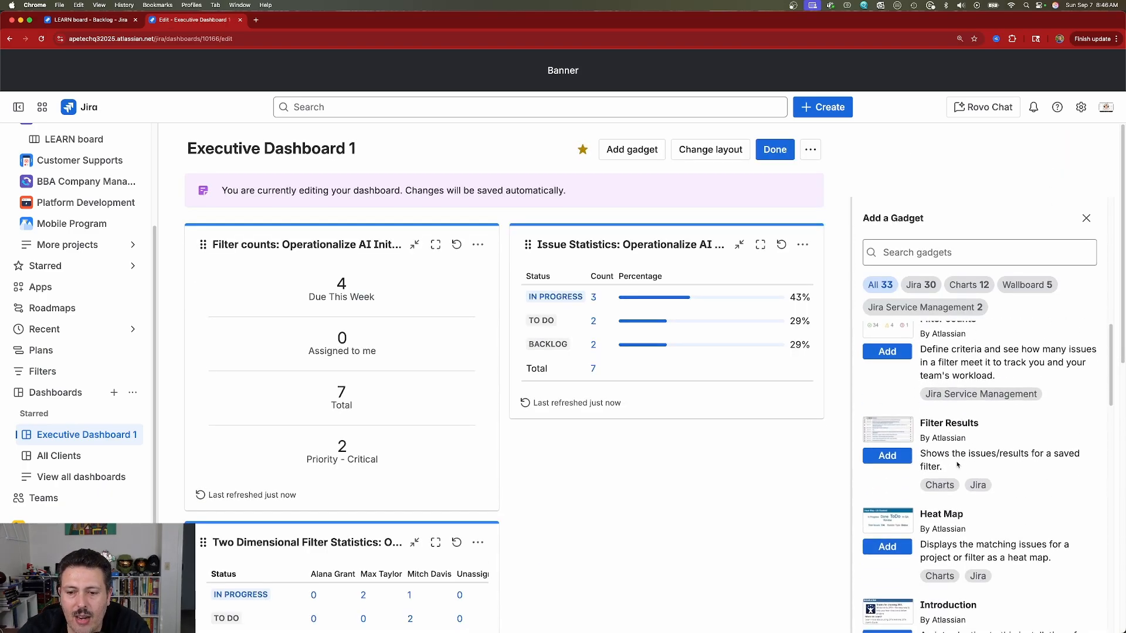
pyautogui.scroll(-3, 962, 450)
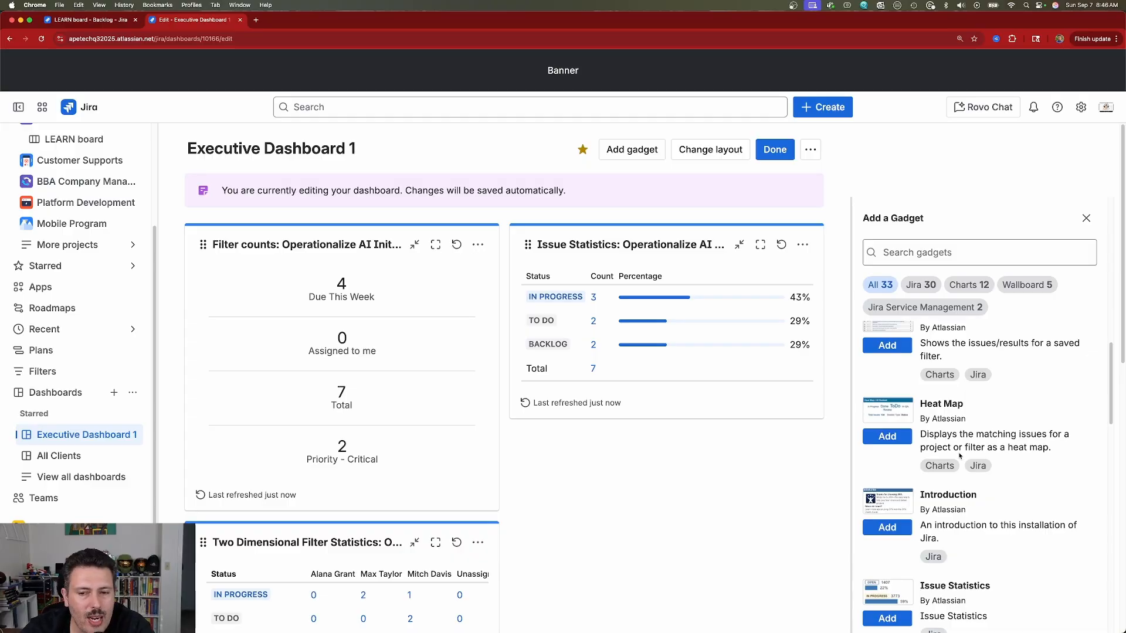
pyautogui.scroll(-8, 959, 456)
pyautogui.scroll(4, 918, 461)
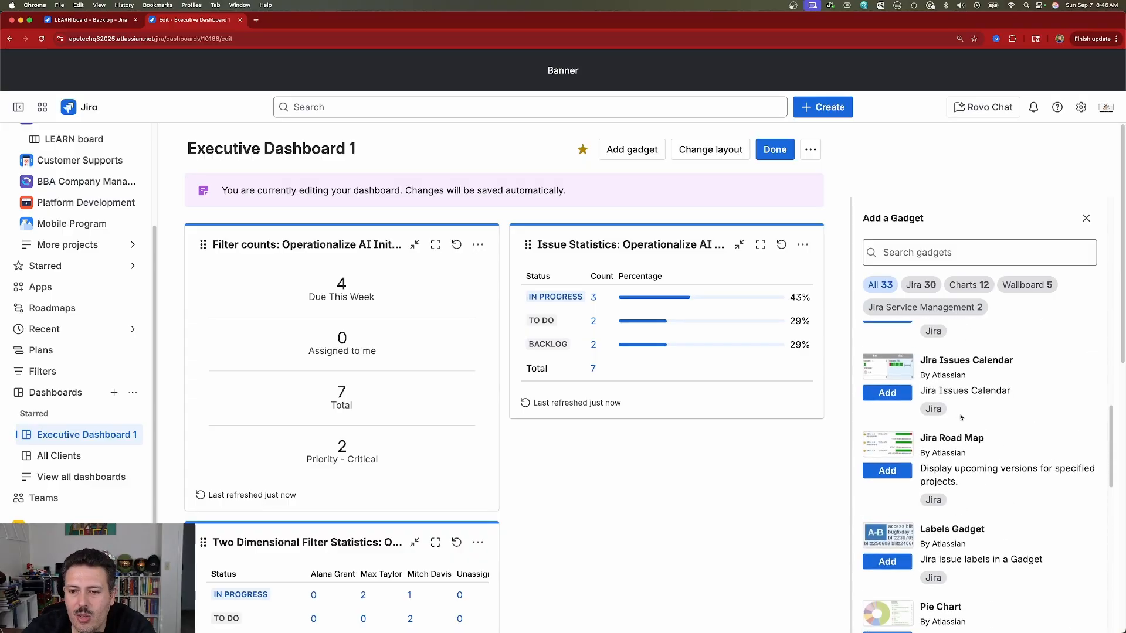
pyautogui.click(906, 399)
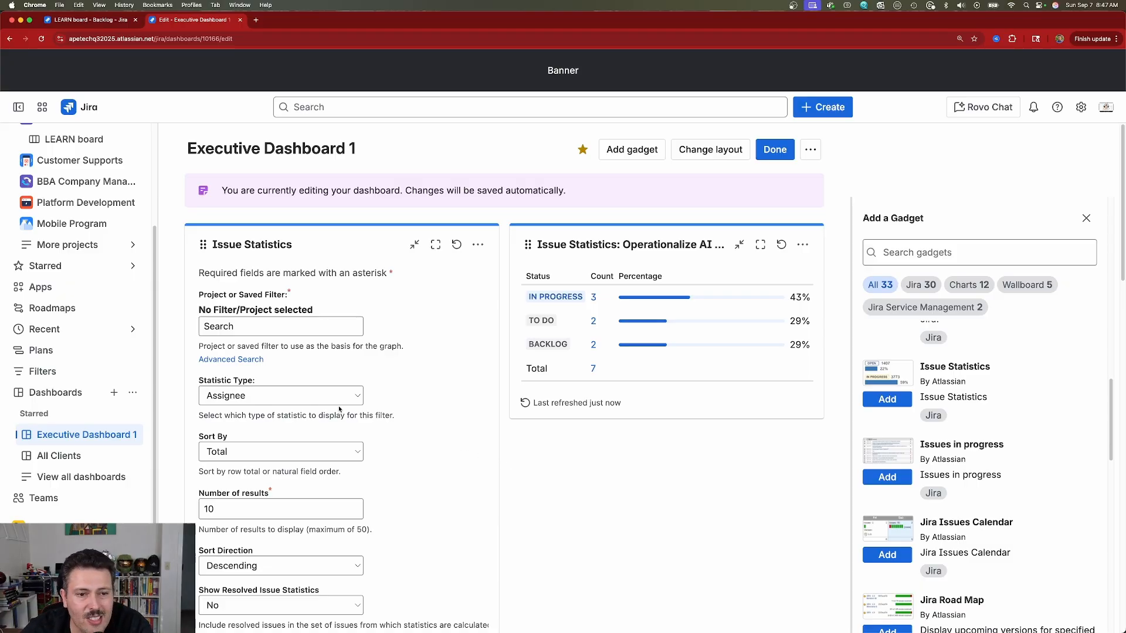
# Step: Base the gadget on the Unassigned Work filter with Priority as the statistic type
pyautogui.click(261, 330)
pyautogui.write('u')
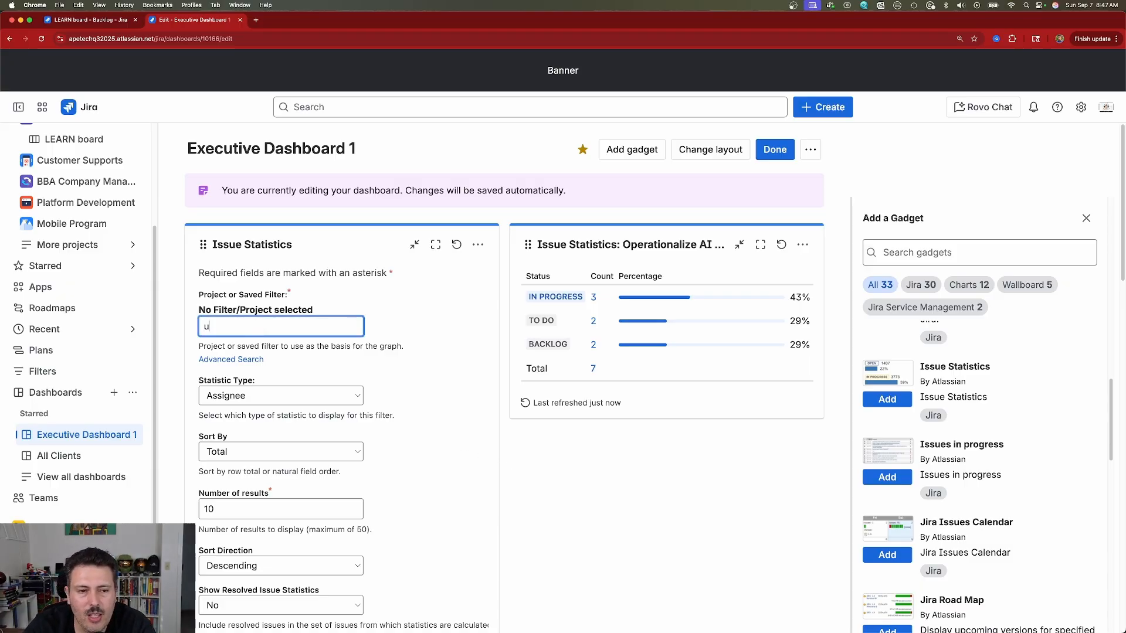
pyautogui.write('na')
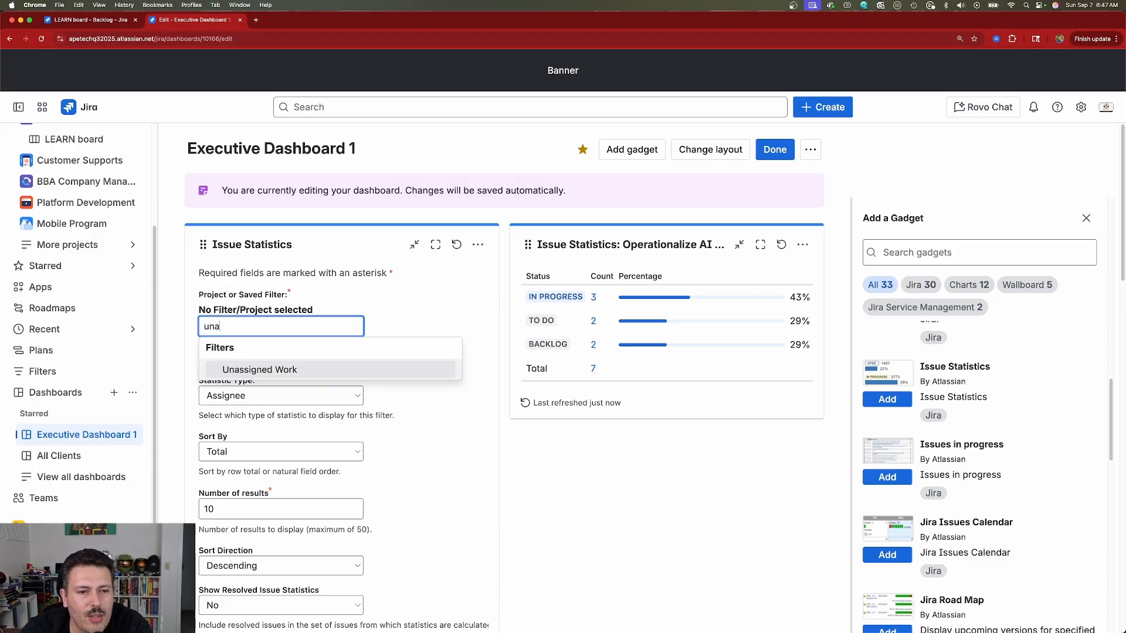
pyautogui.click(282, 370)
pyautogui.click(251, 397)
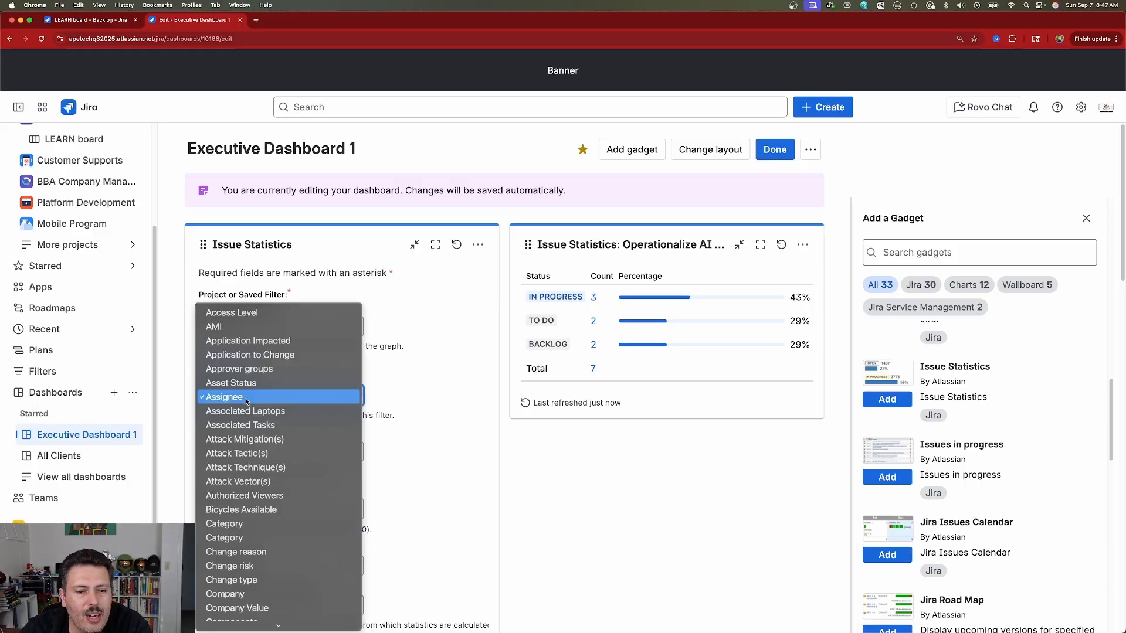
pyautogui.scroll(-10, 266, 498)
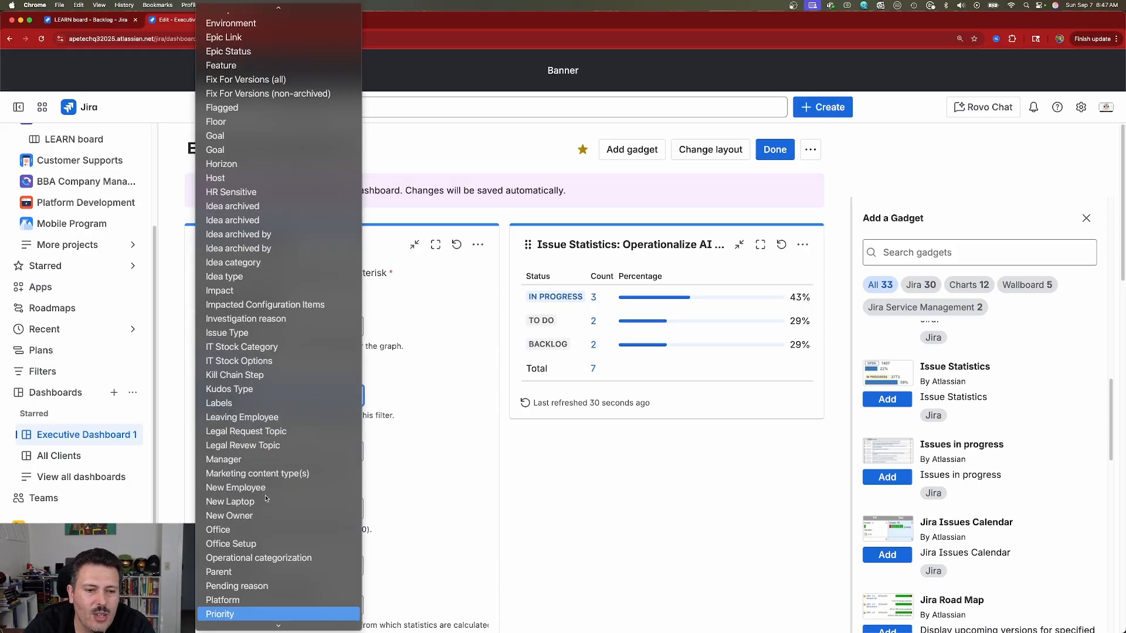
pyautogui.click(251, 615)
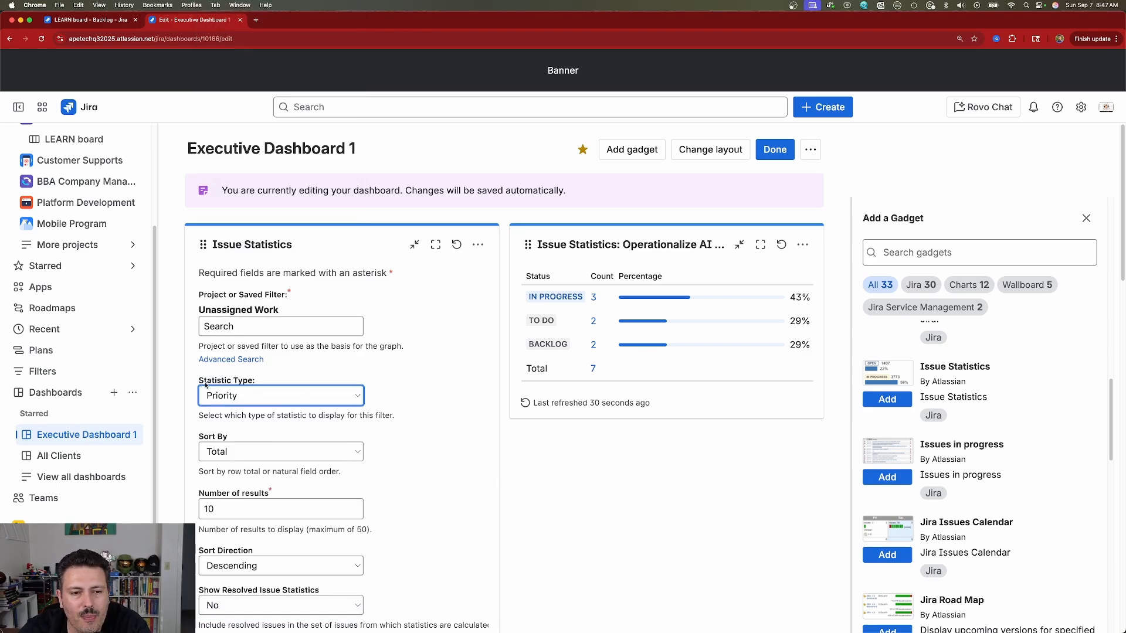
pyautogui.moveTo(205, 384); pyautogui.dragTo(268, 384)
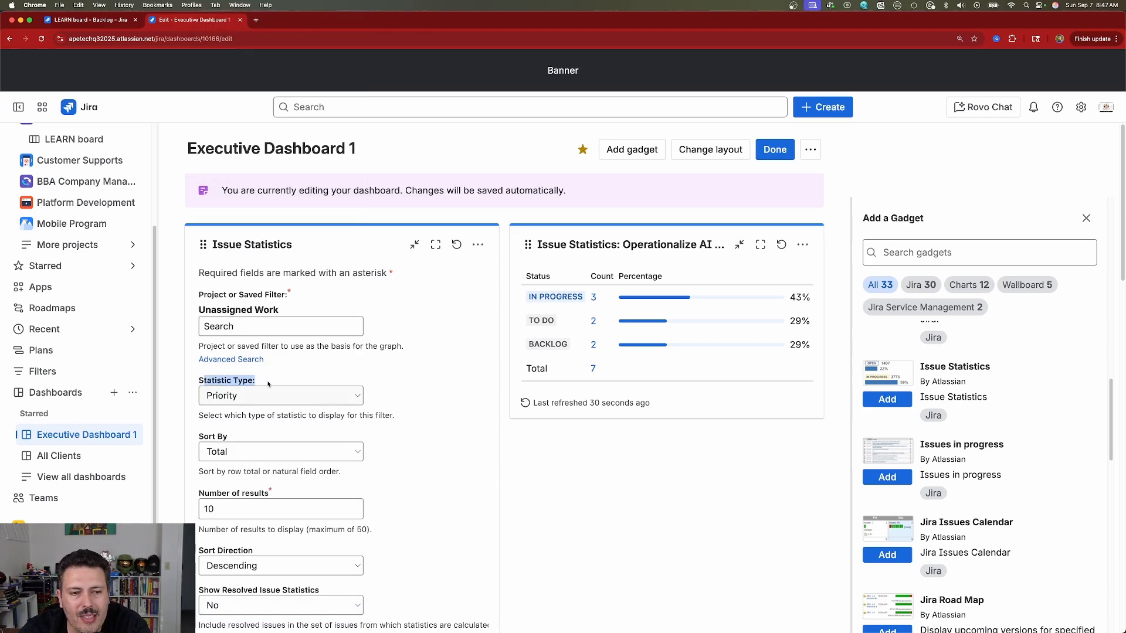
pyautogui.click(240, 397)
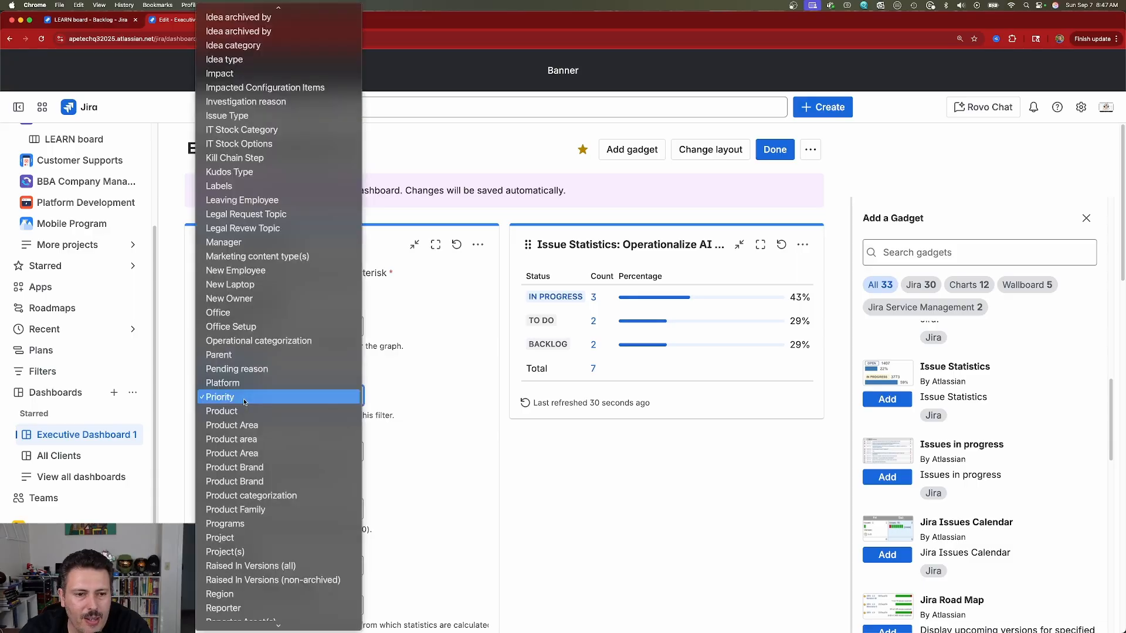
pyautogui.scroll(-10, 251, 405)
pyautogui.scroll(15, 251, 404)
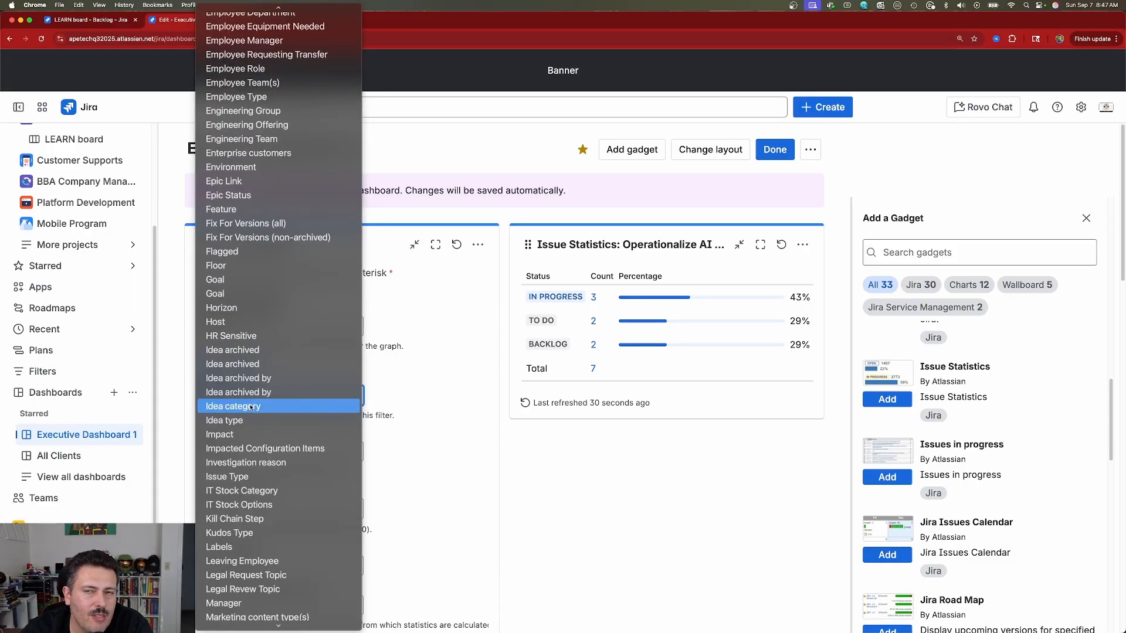
pyautogui.scroll(10, 251, 407)
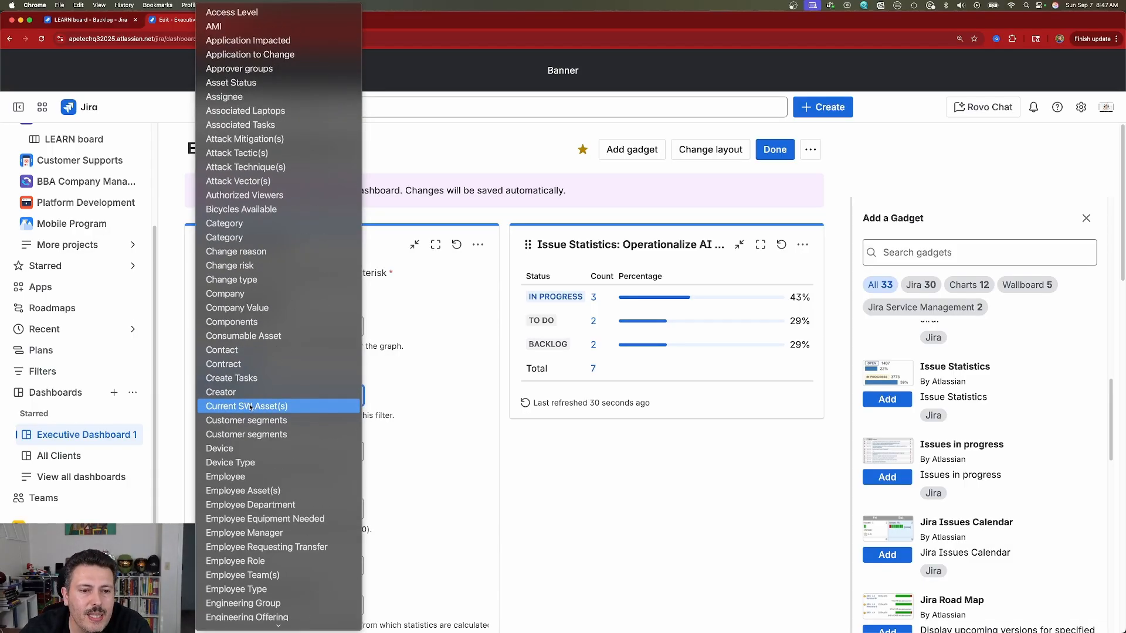
pyautogui.scroll(-10, 250, 407)
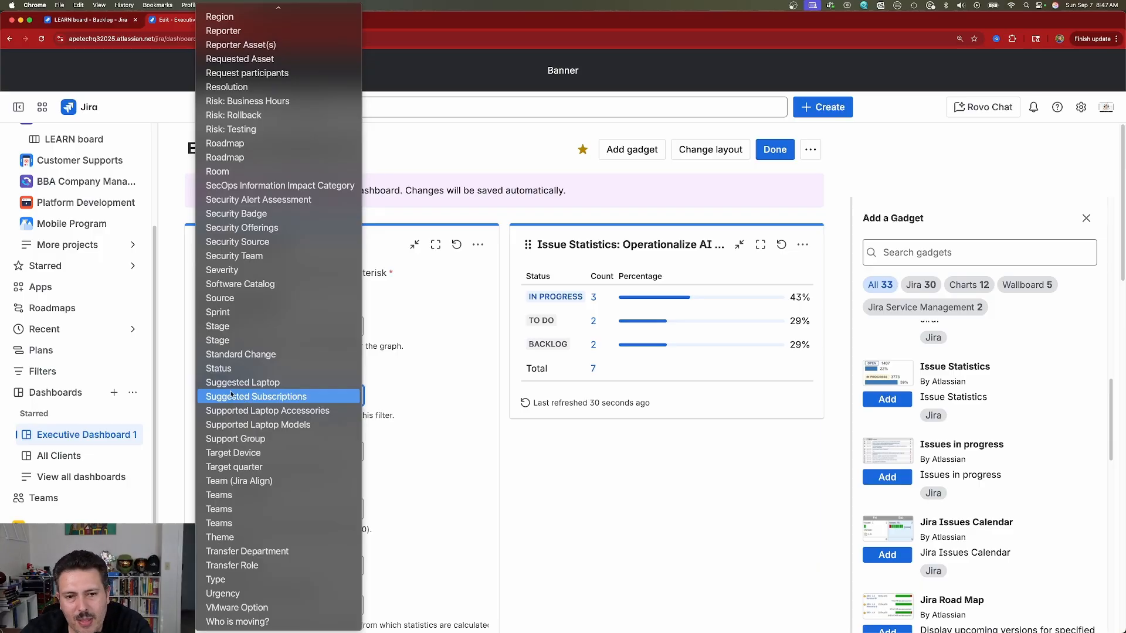
pyautogui.click(607, 529)
# Step: Set Show Resolved Issue Statistics to Yes, save the gadget, and return to the LEARN backlog
pyautogui.scroll(-2, 434, 462)
pyautogui.scroll(-3, 433, 461)
pyautogui.click(281, 428)
pyautogui.click(214, 445)
pyautogui.click(213, 535)
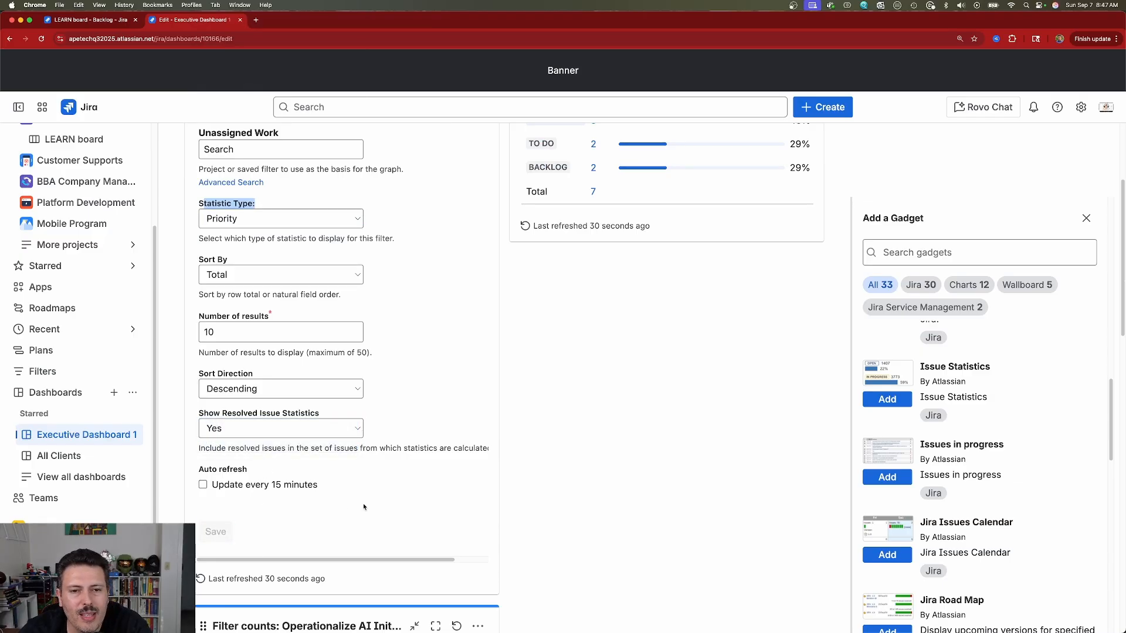
pyautogui.scroll(5, 804, 417)
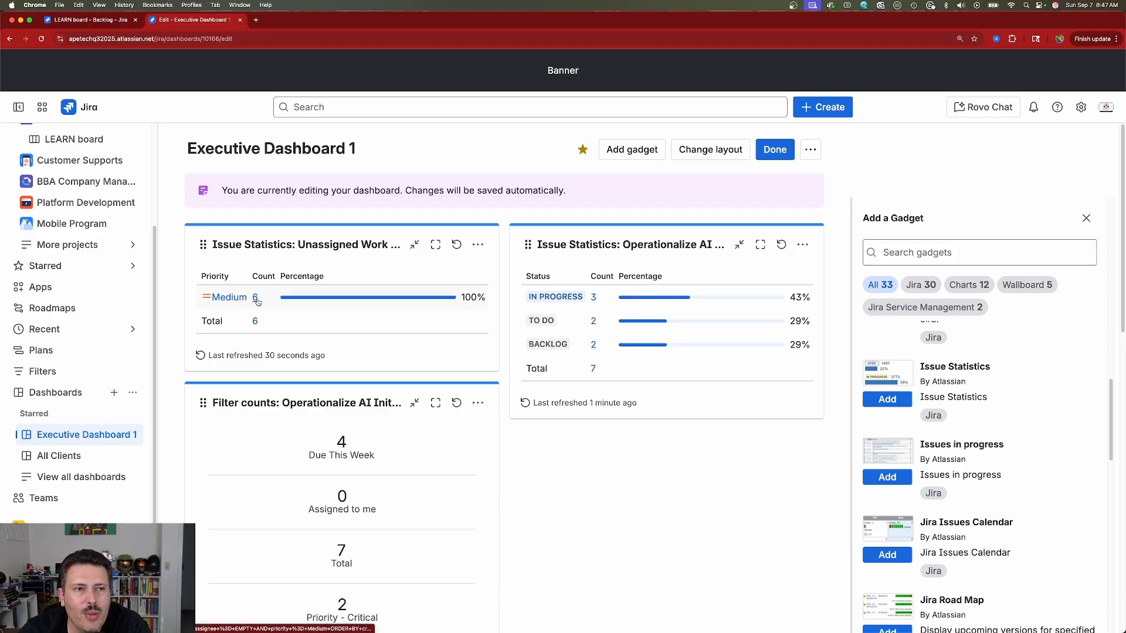
pyautogui.click(126, 21)
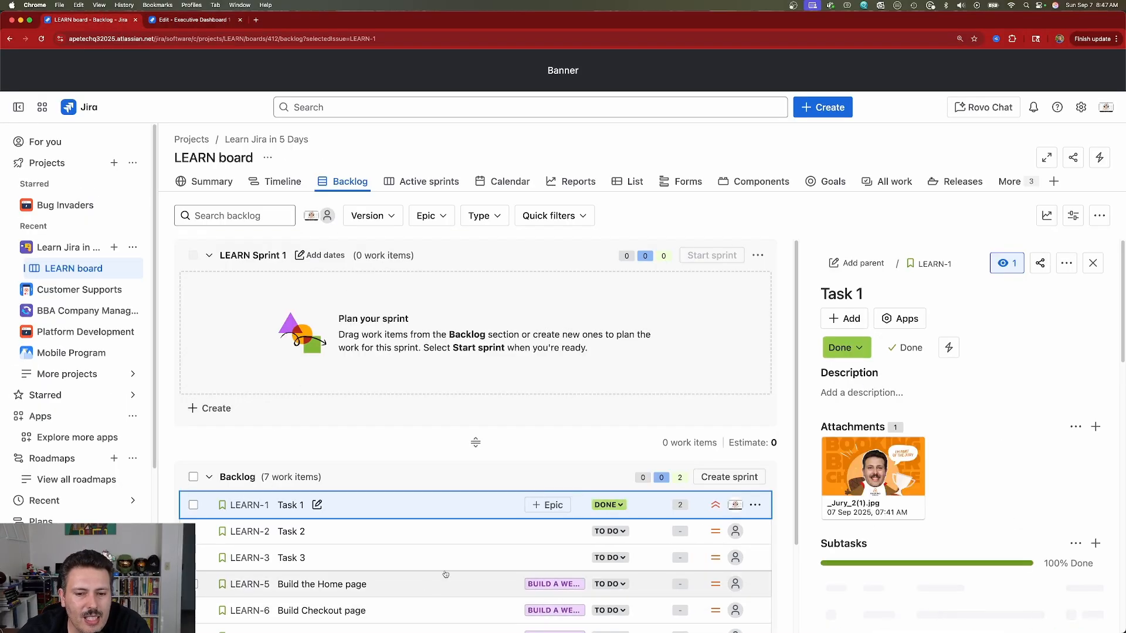
# Step: Set LEARN-6 Build Checkout page to Critical priority, then return to Executive Dashboard 1
pyautogui.click(406, 492)
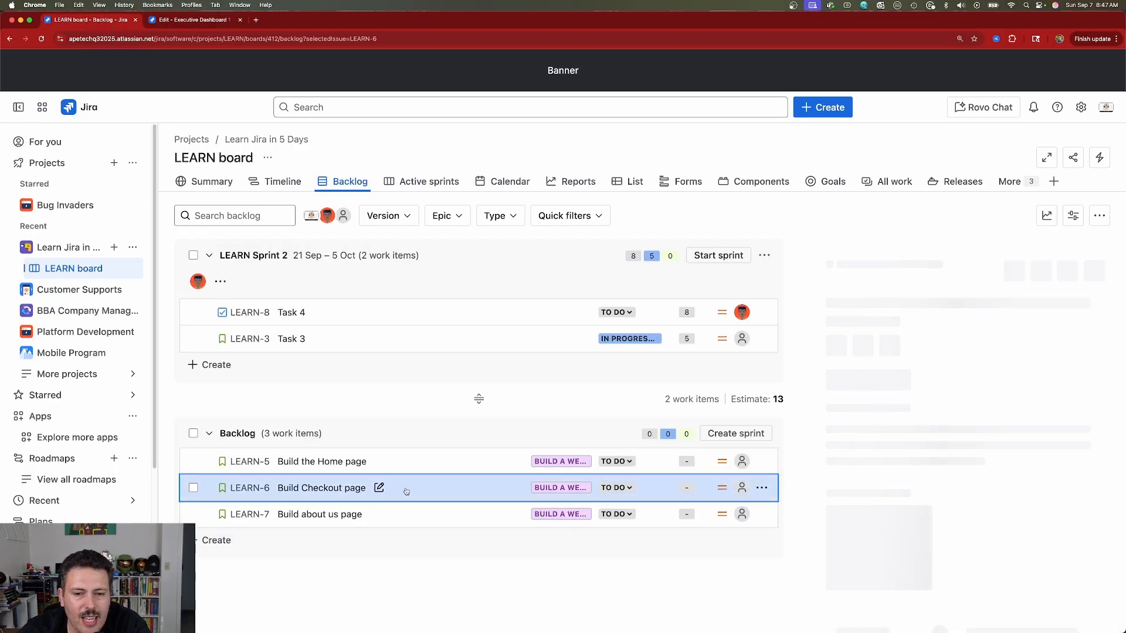
pyautogui.scroll(-9, 905, 444)
pyautogui.scroll(3, 962, 430)
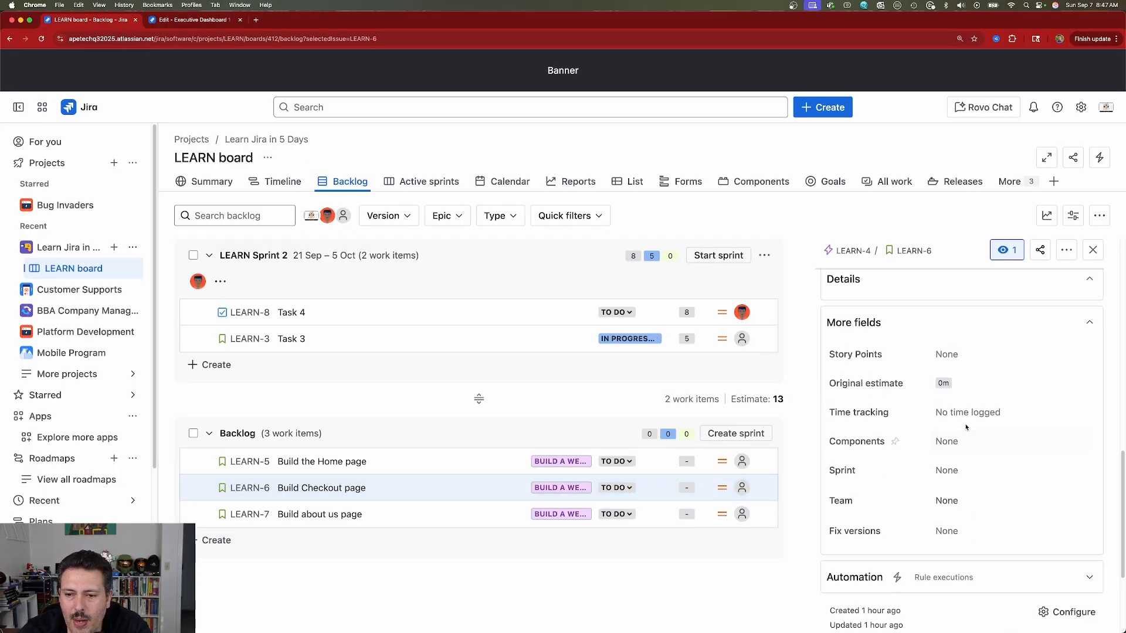
pyautogui.scroll(2, 967, 427)
pyautogui.click(977, 324)
pyautogui.click(974, 356)
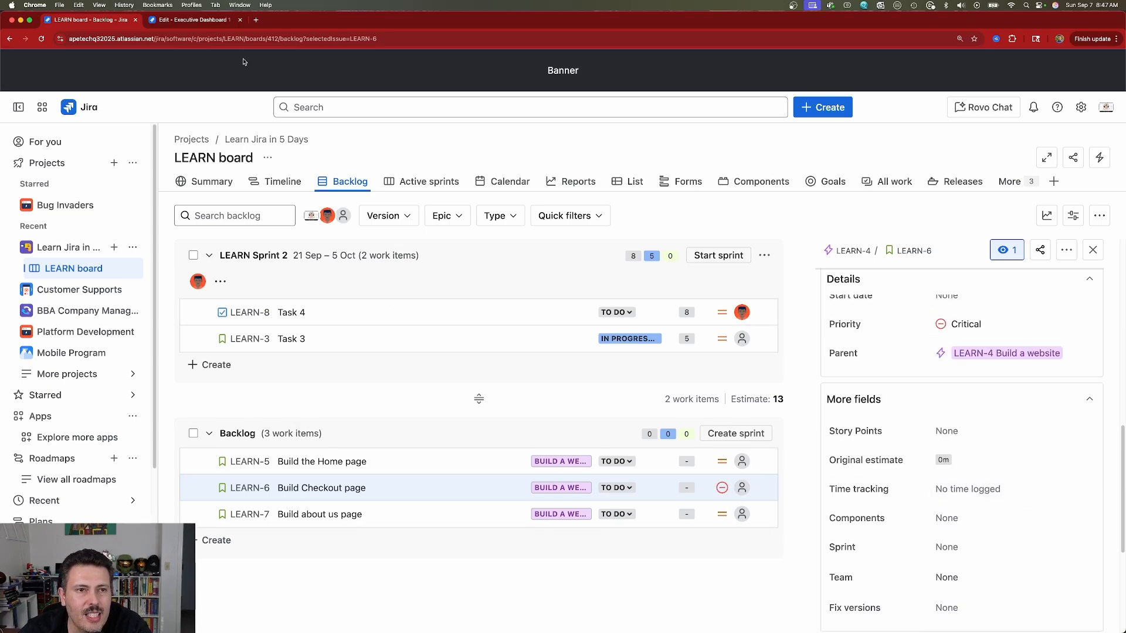
pyautogui.click(199, 19)
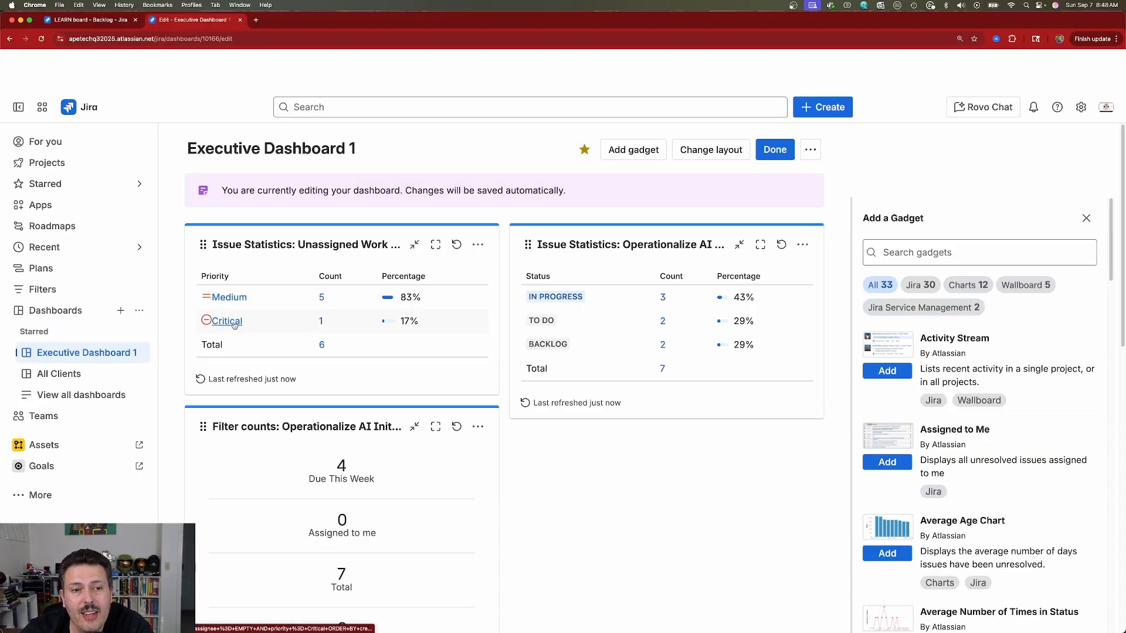
pyautogui.click(321, 322)
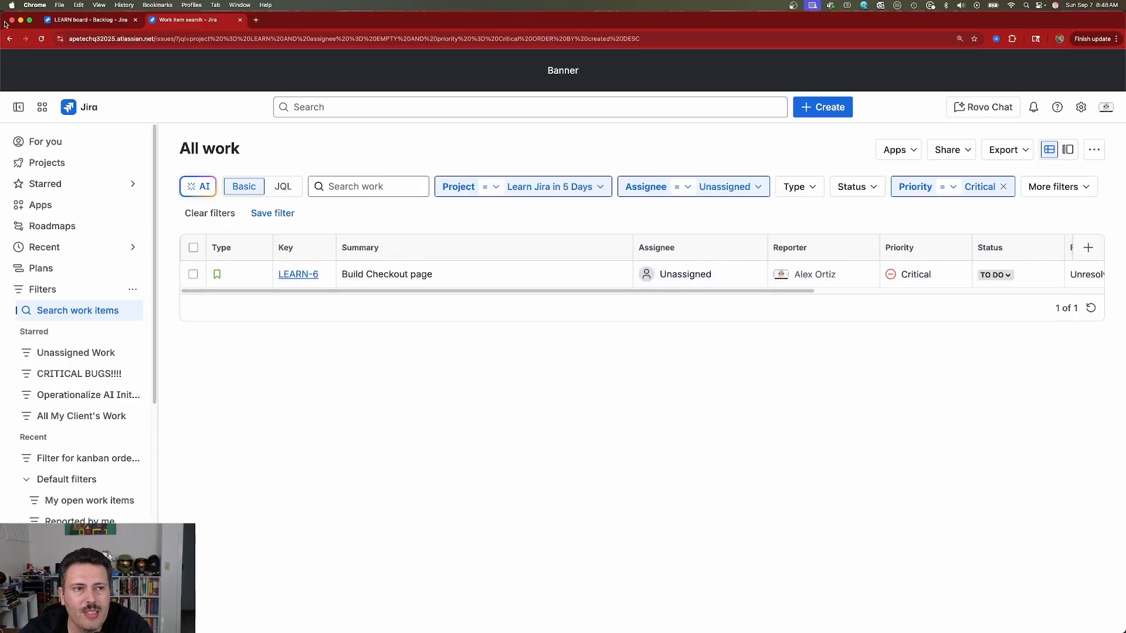
pyautogui.click(9, 38)
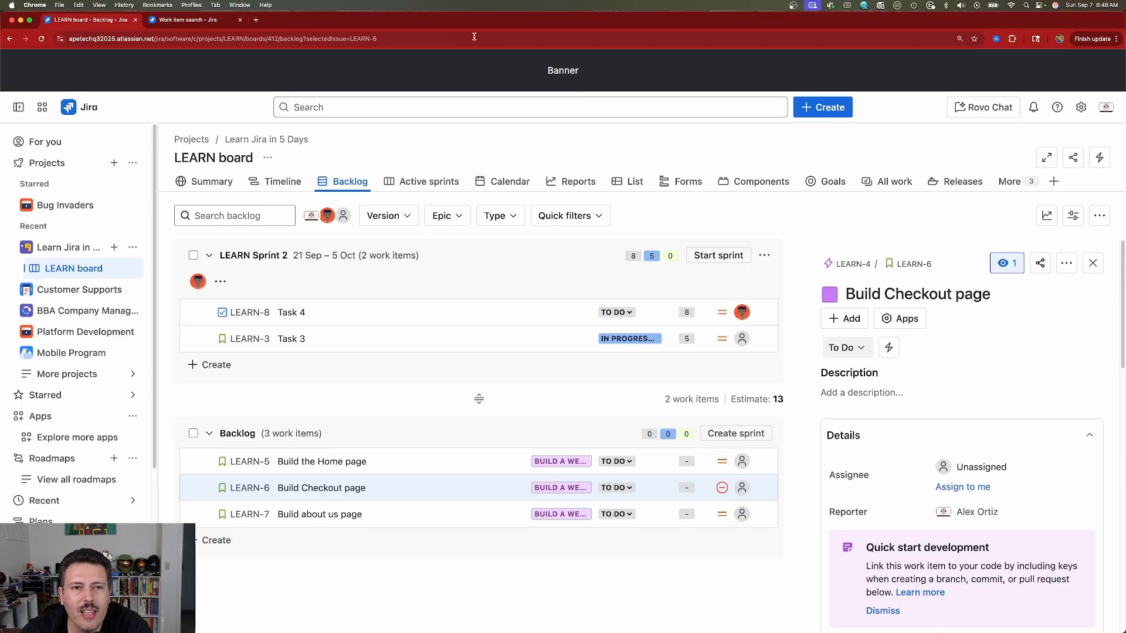
pyautogui.click(195, 25)
pyautogui.click(9, 40)
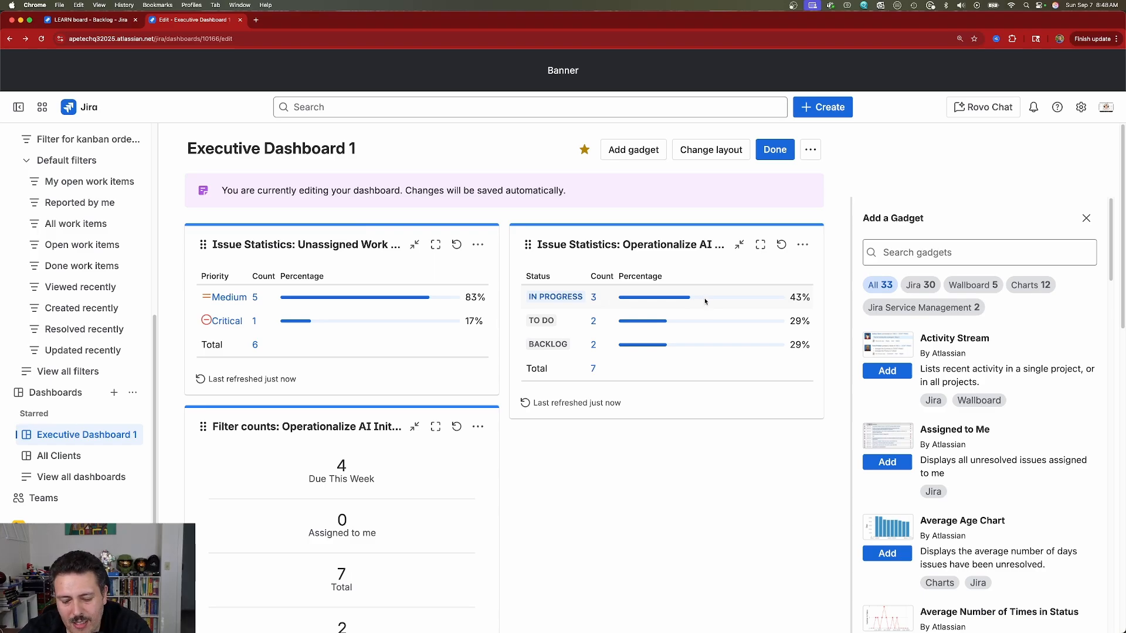
pyautogui.scroll(-10, 991, 468)
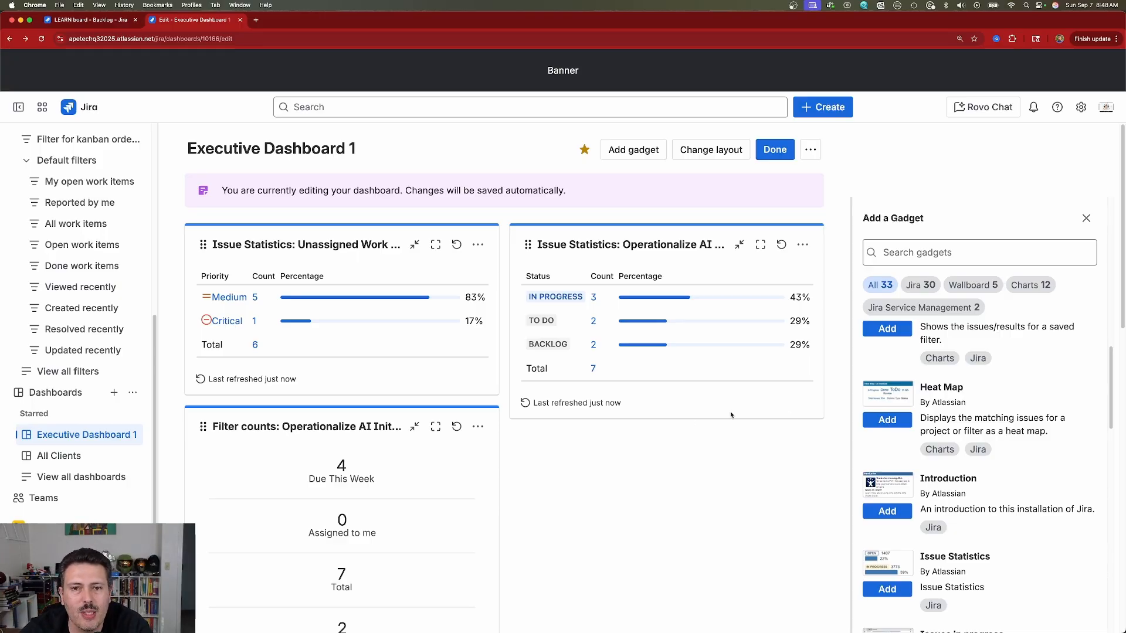
# Step: Finish editing Executive Dashboard 1 and cancel its Rename or share dialog without changes
pyautogui.click(774, 149)
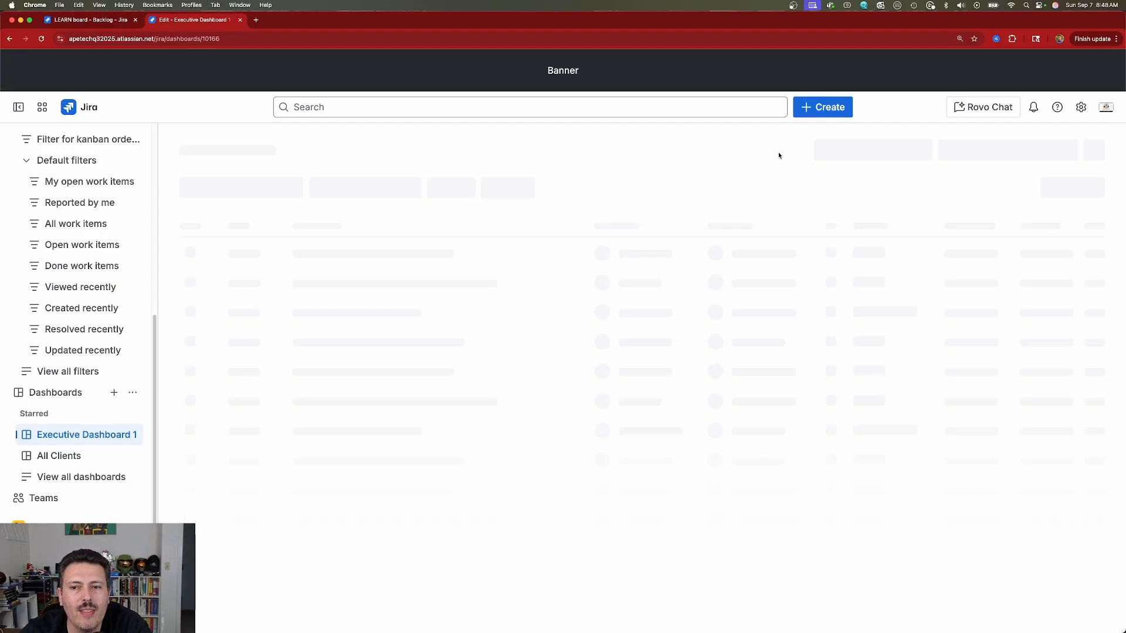
pyautogui.click(1080, 150)
pyautogui.click(977, 210)
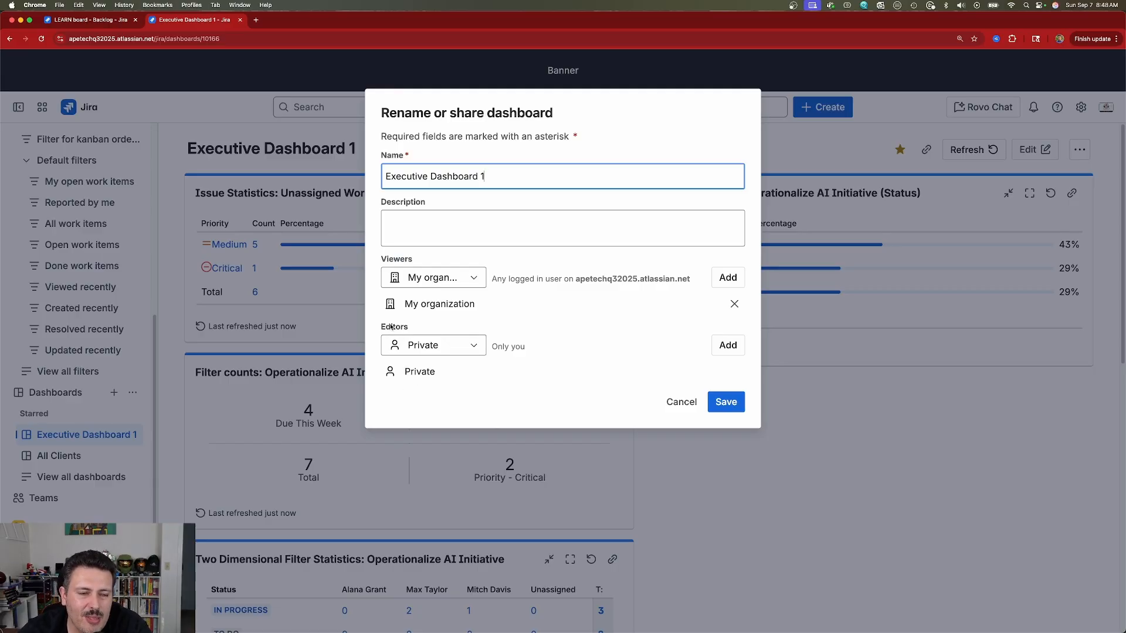
pyautogui.click(681, 402)
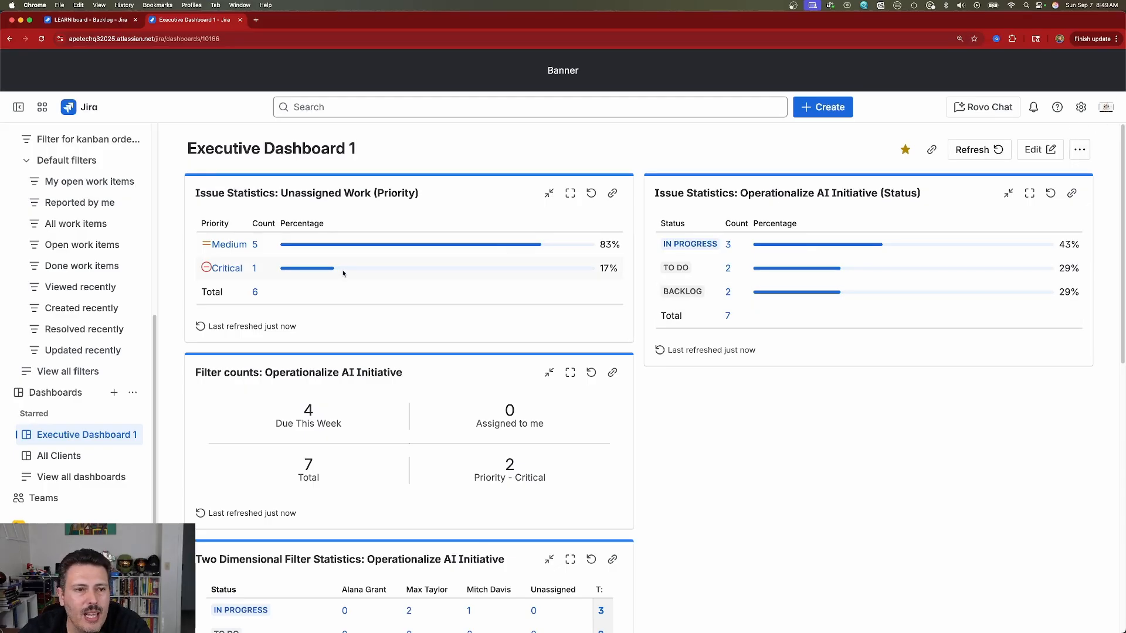
# Step: Open the Project settings for Learn Jira in 5 Days from the projects list
pyautogui.scroll(5, 79, 296)
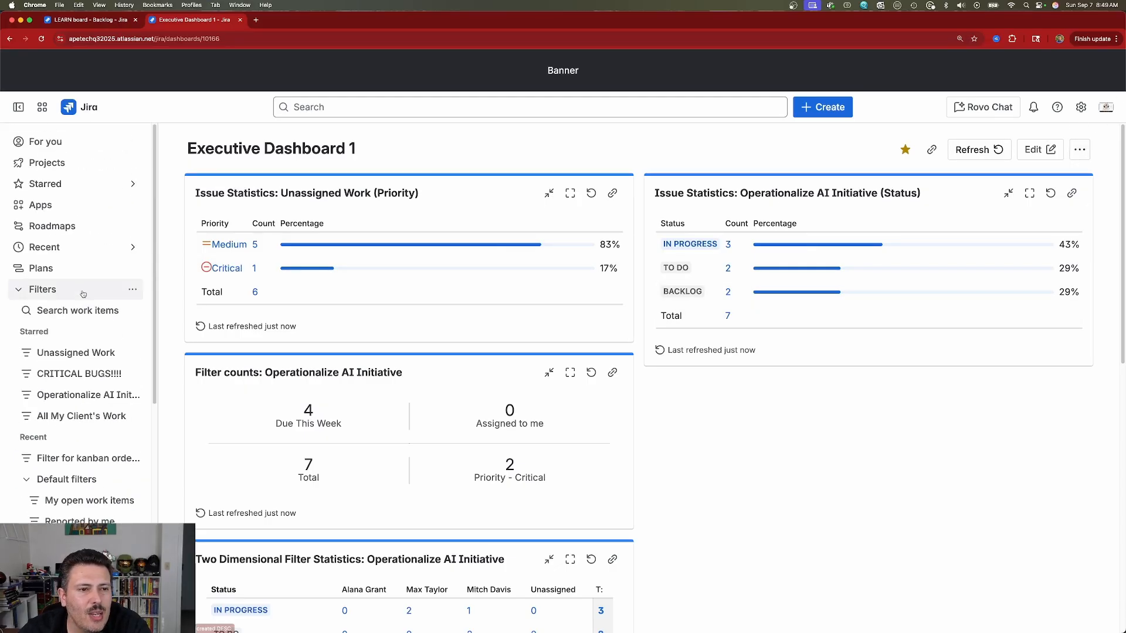
pyautogui.click(57, 169)
pyautogui.click(132, 163)
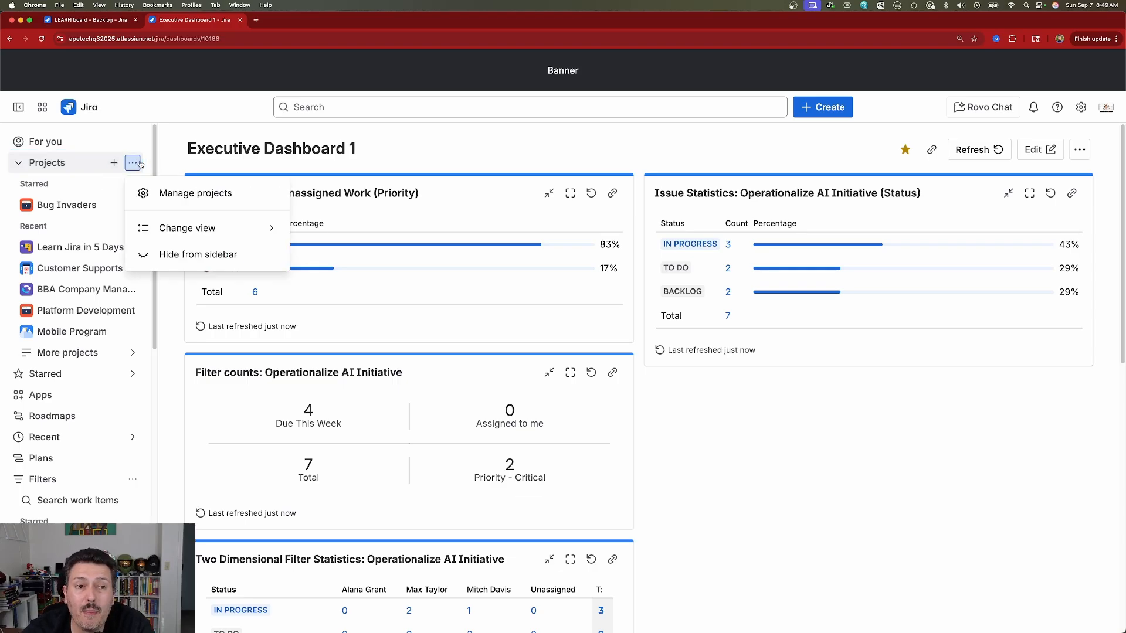
pyautogui.press('Escape')
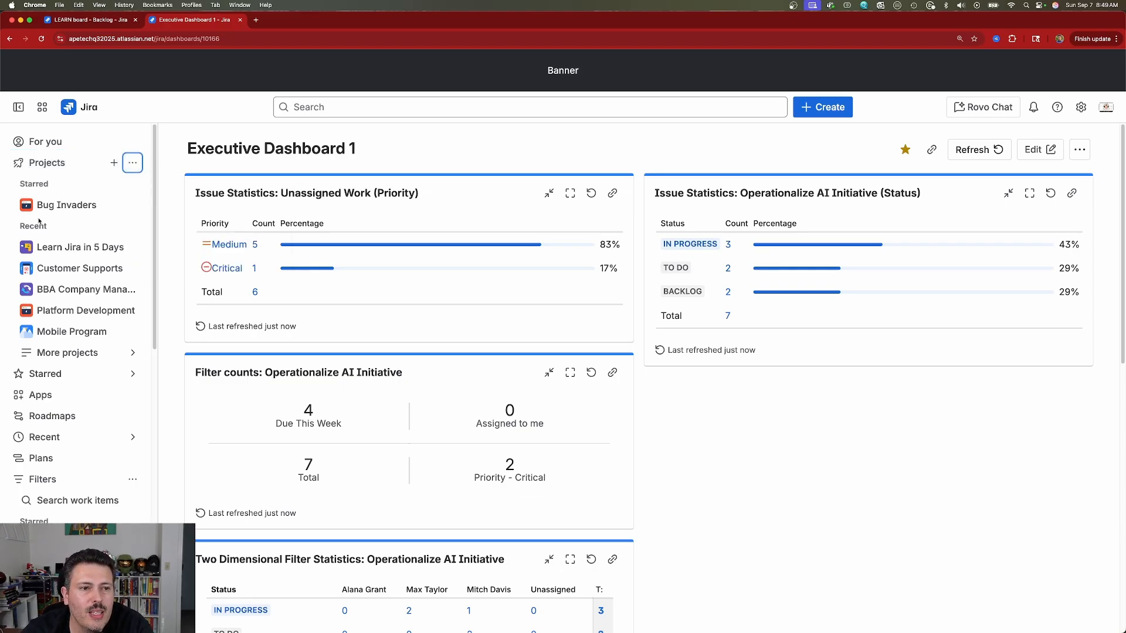
pyautogui.click(133, 247)
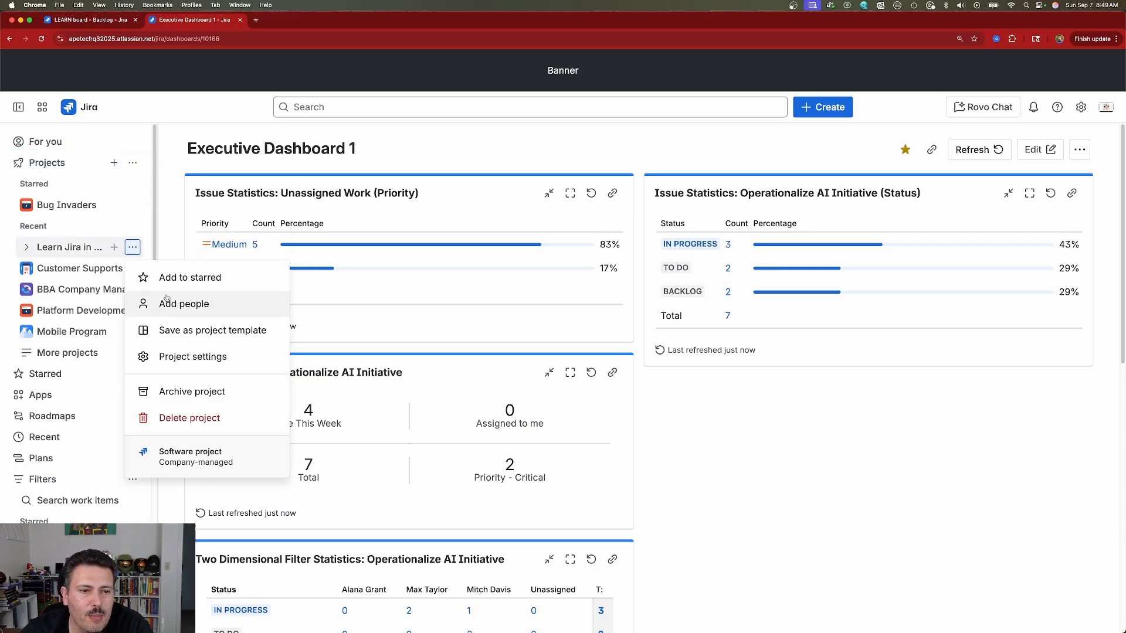
pyautogui.click(203, 357)
# Step: On the project's Automation page, start a rule from the Schedule a recurring ticket template
pyautogui.click(75, 320)
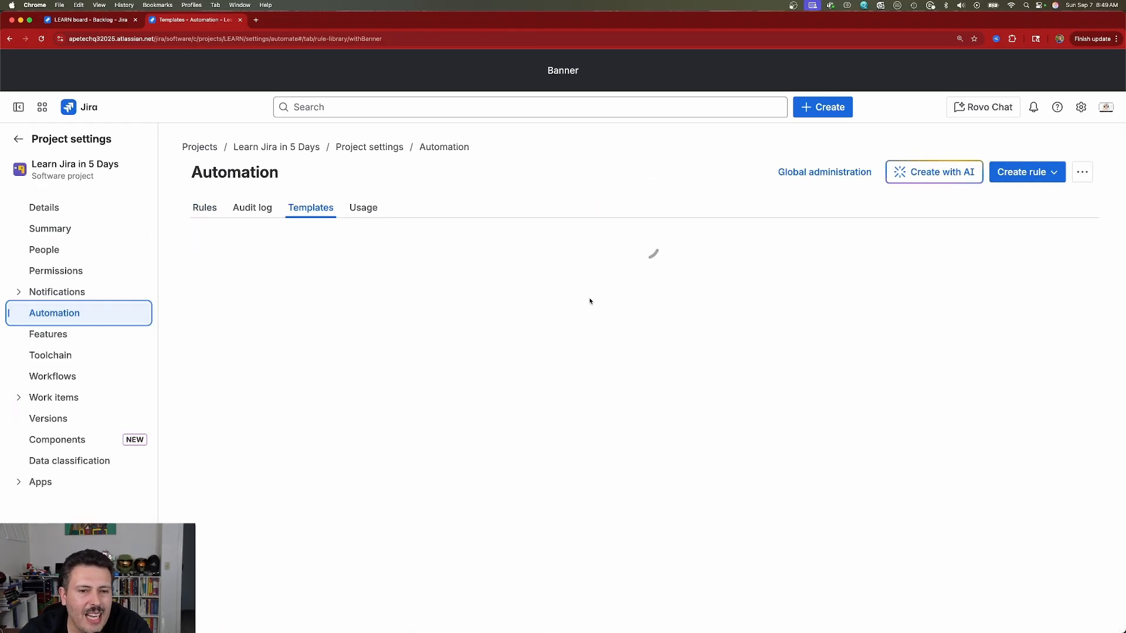
pyautogui.scroll(-5, 380, 324)
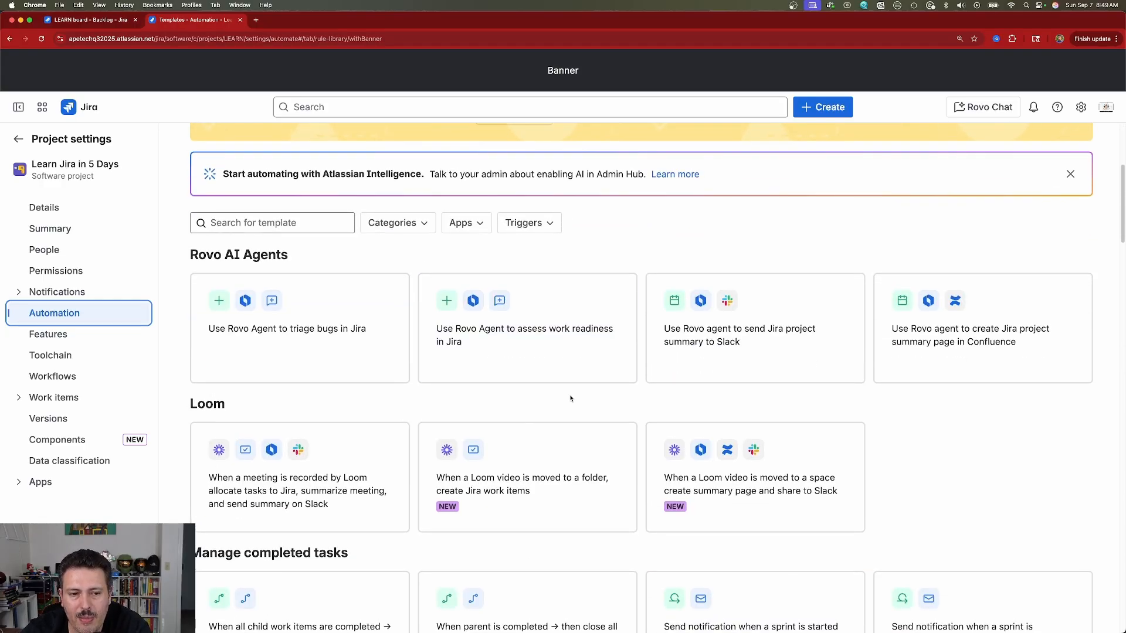
pyautogui.scroll(-5, 969, 373)
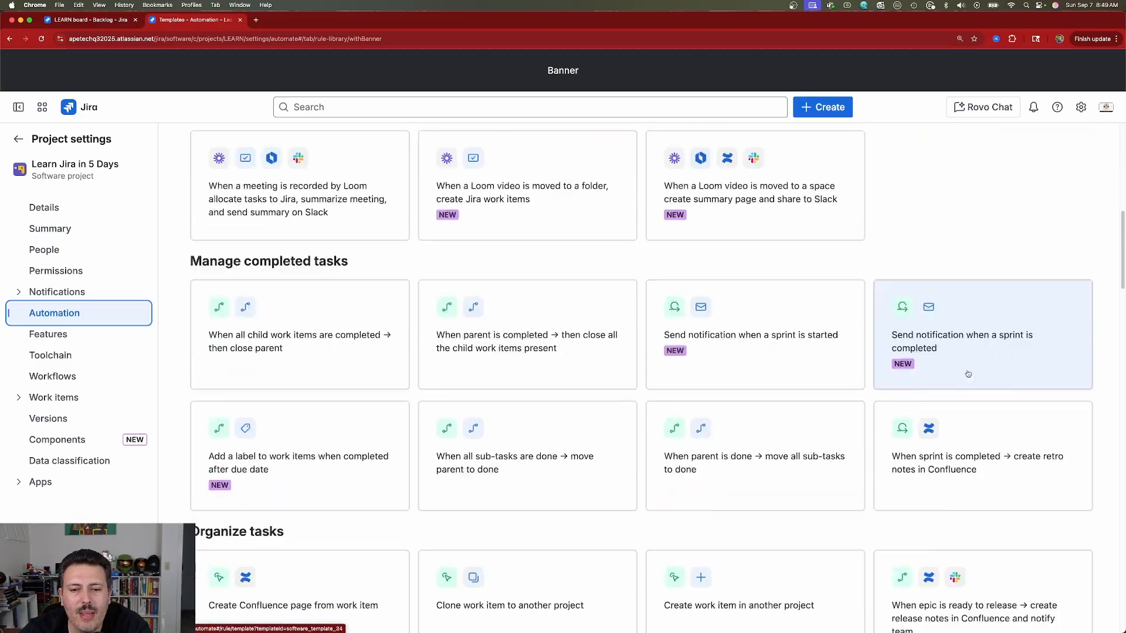
pyautogui.scroll(-5, 969, 373)
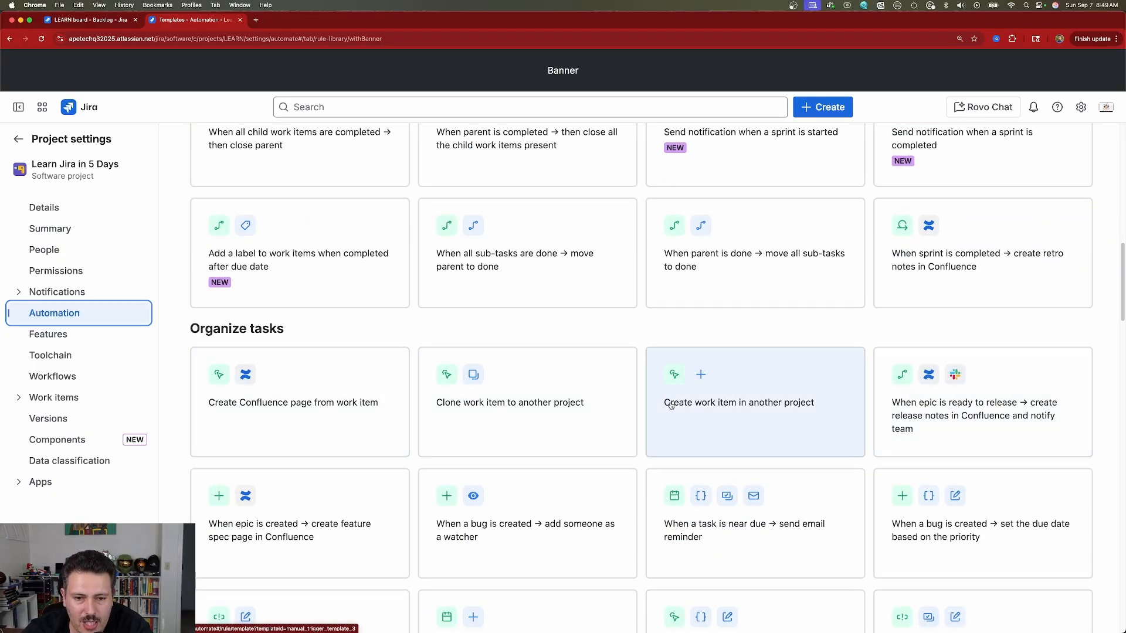
pyautogui.scroll(-5, 670, 406)
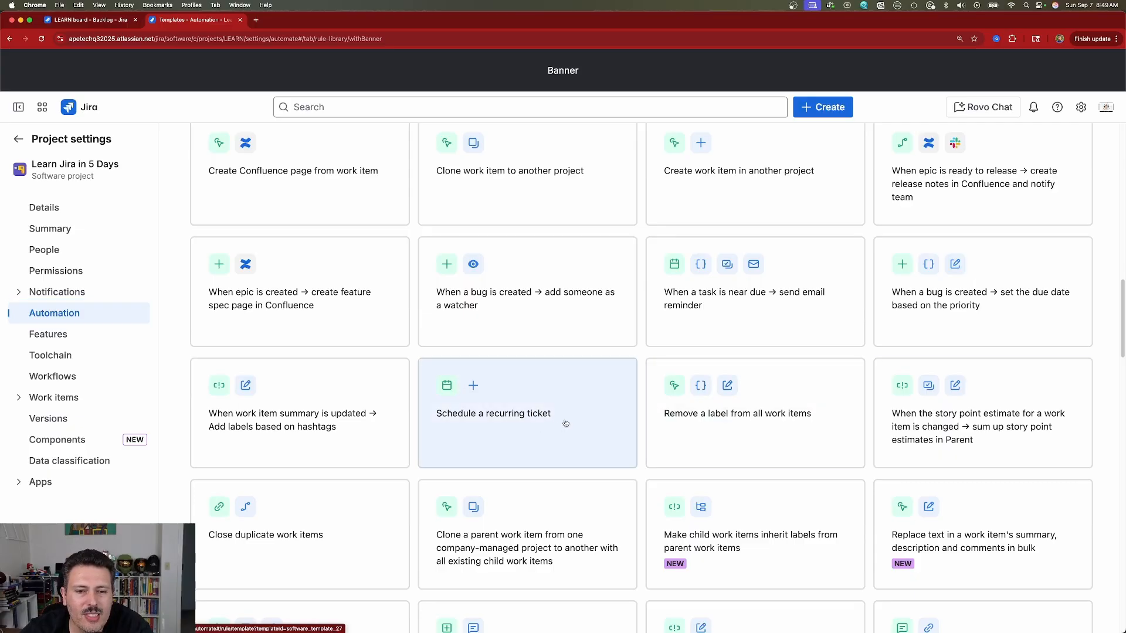
pyautogui.click(565, 422)
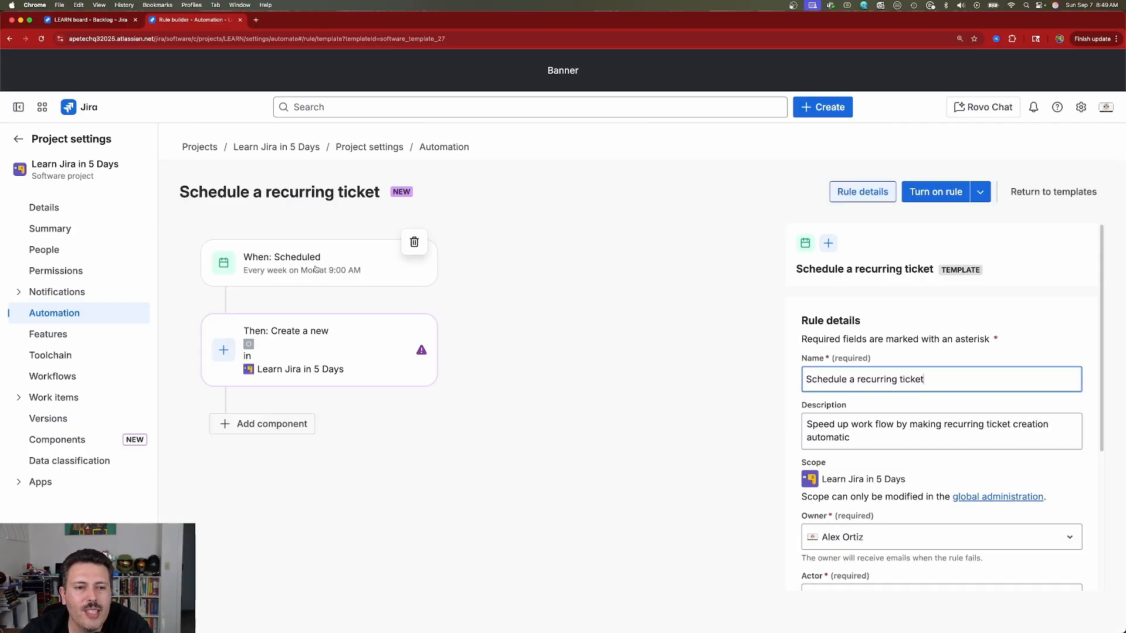
# Step: Make the rule's Create work item action create a Task
pyautogui.click(342, 345)
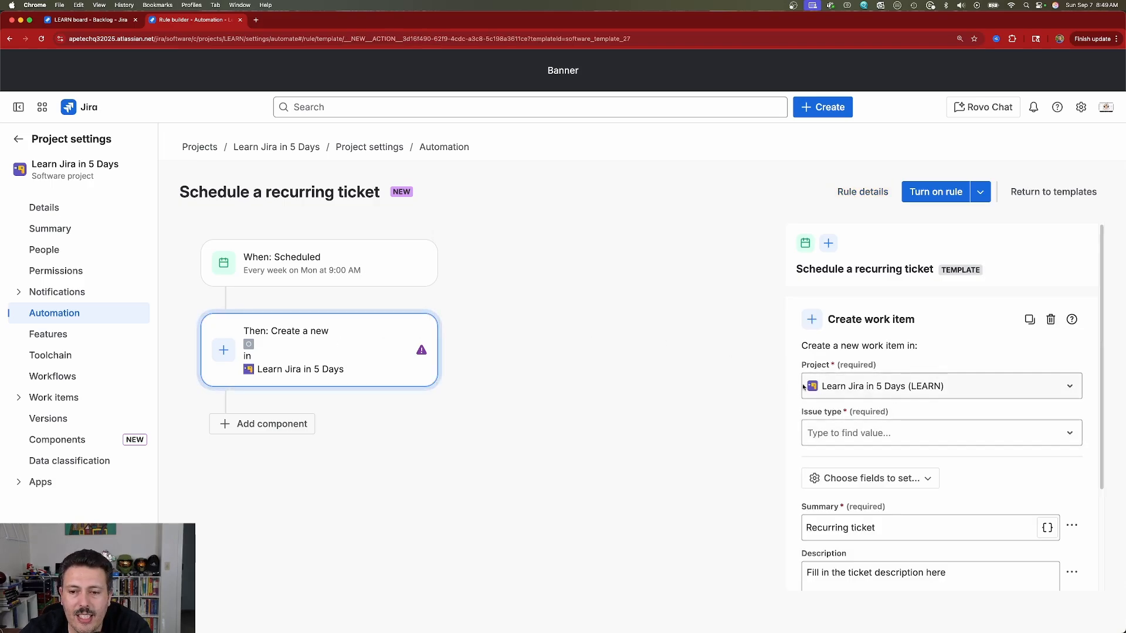
pyautogui.click(823, 433)
pyautogui.click(862, 513)
pyautogui.tripleClick(841, 387)
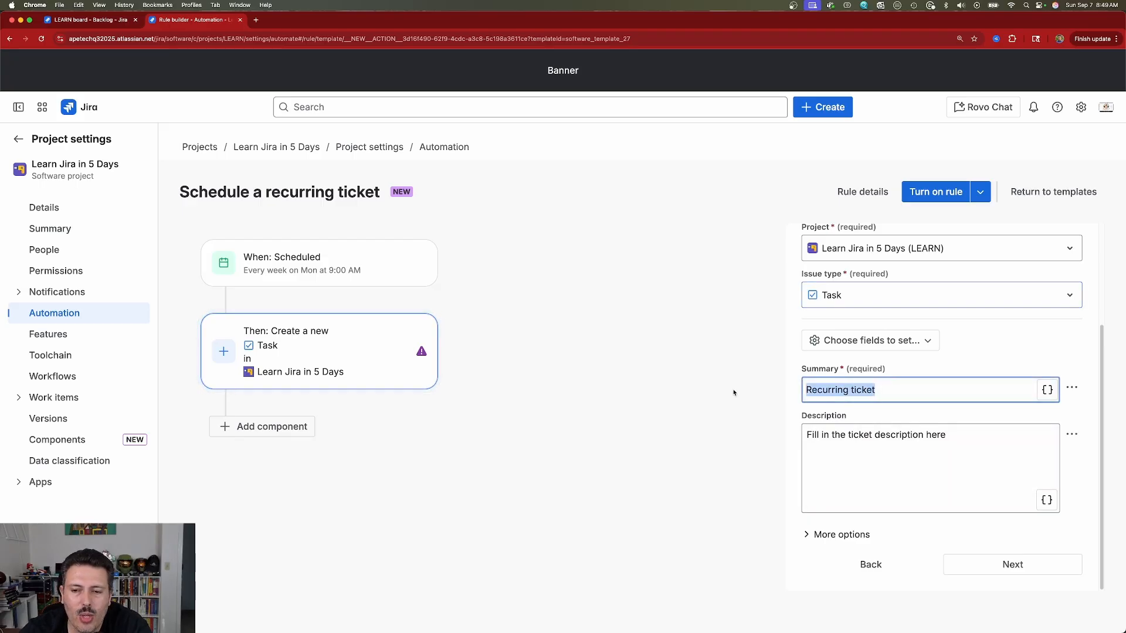
pyautogui.tripleClick(821, 437)
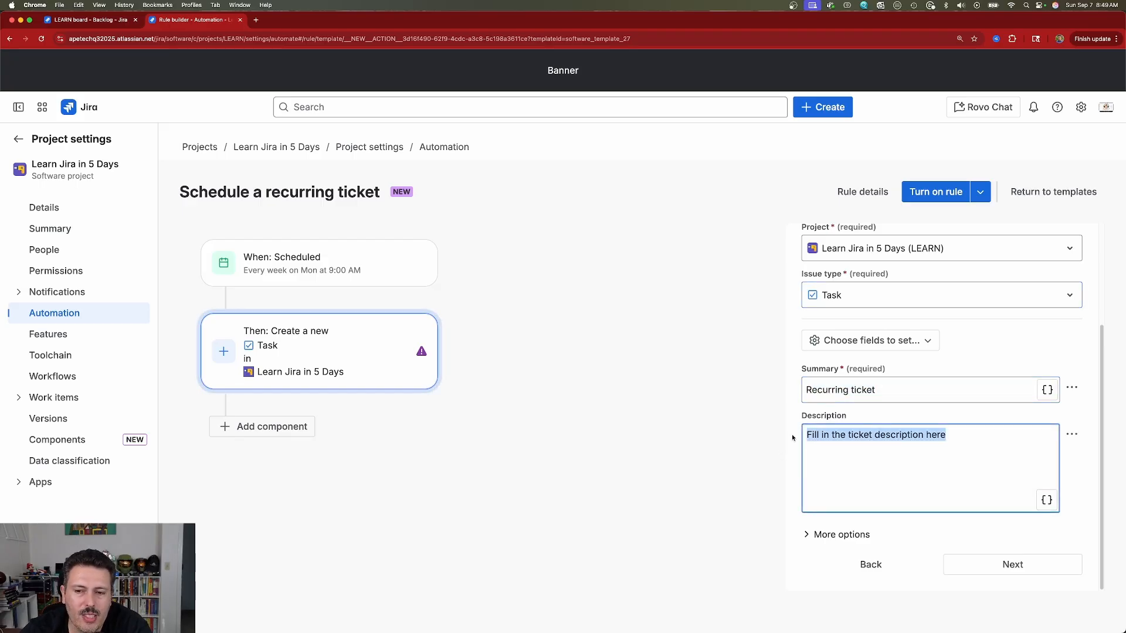
pyautogui.click(870, 344)
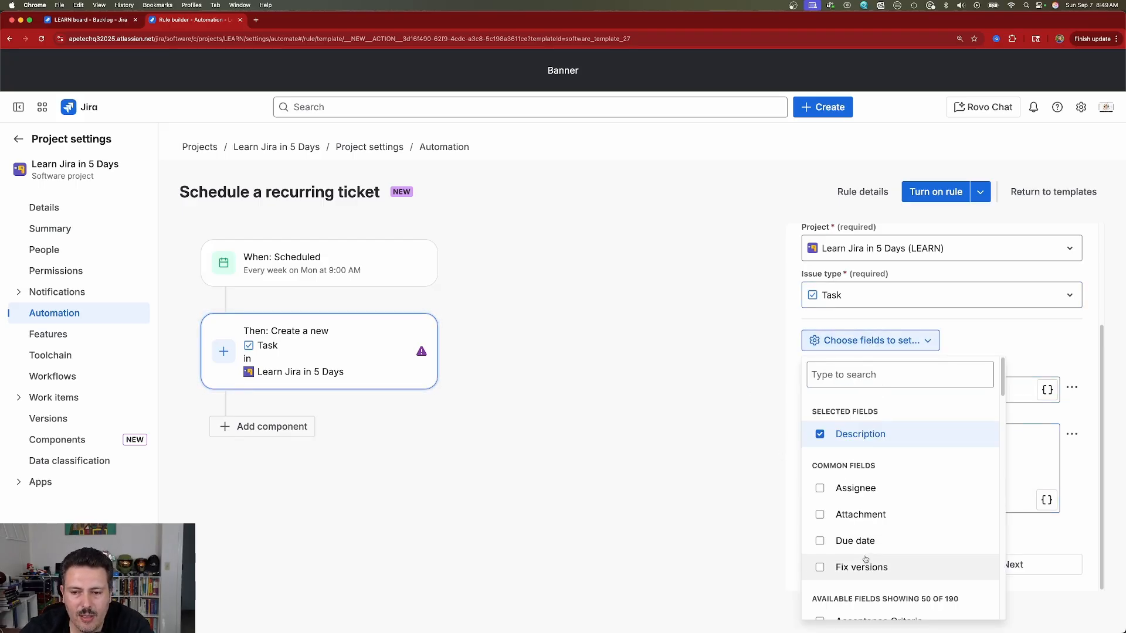
pyautogui.click(754, 530)
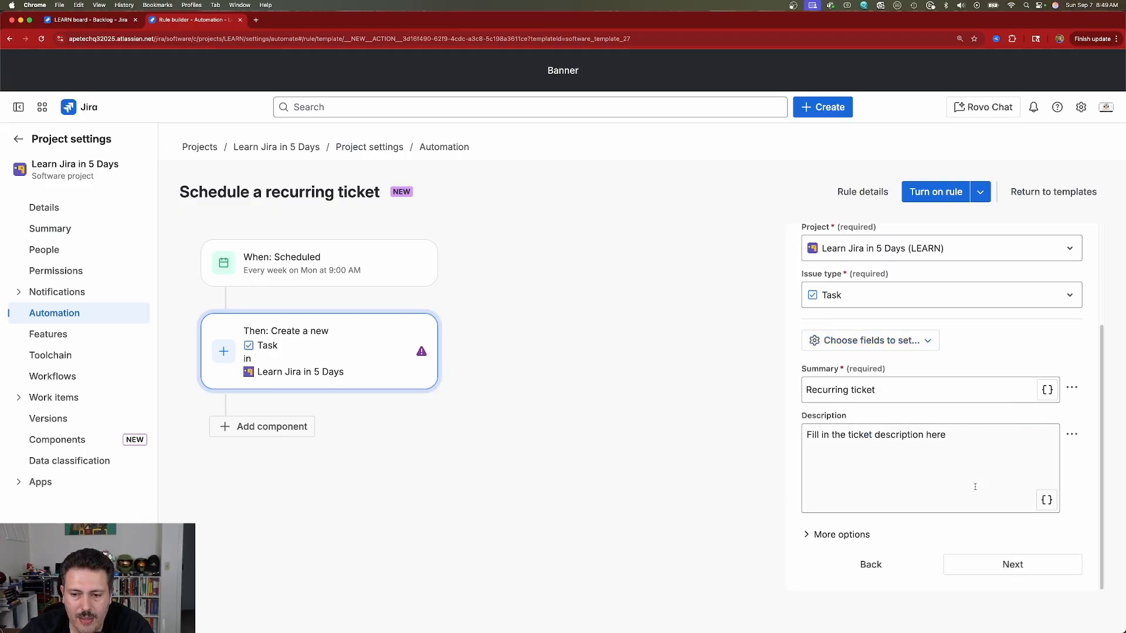
# Step: Turn on the Schedule a recurring ticket rule and go back to the automation rules
pyautogui.click(1012, 564)
pyautogui.click(925, 202)
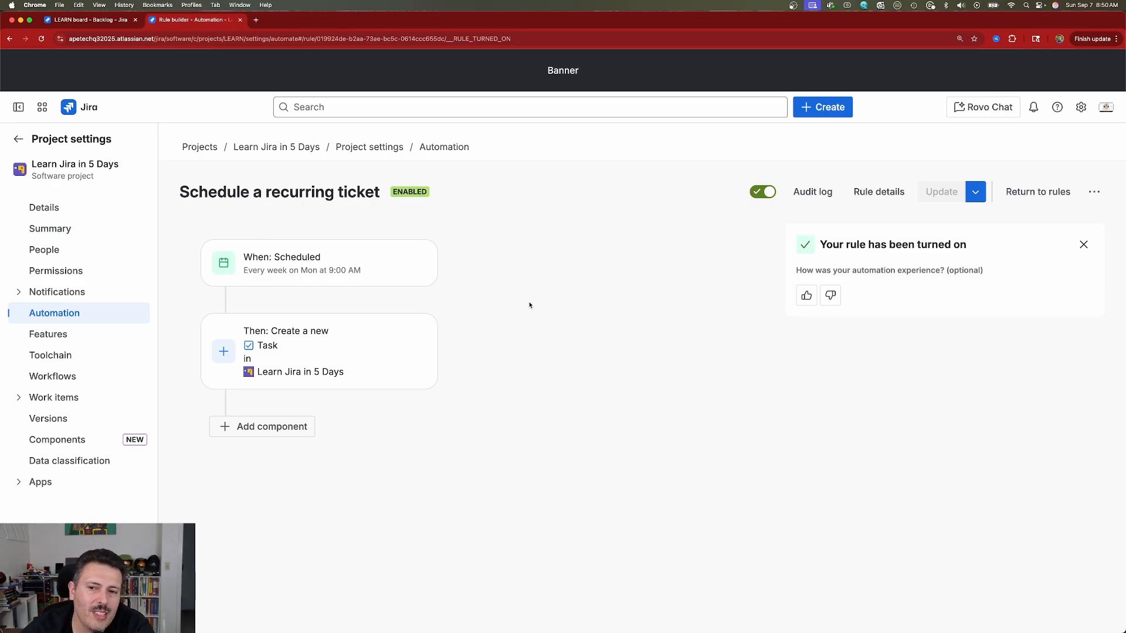
pyautogui.click(1054, 197)
# Step: Open the automation Templates library and scroll through the available rule templates
pyautogui.click(293, 209)
pyautogui.scroll(-15, 628, 516)
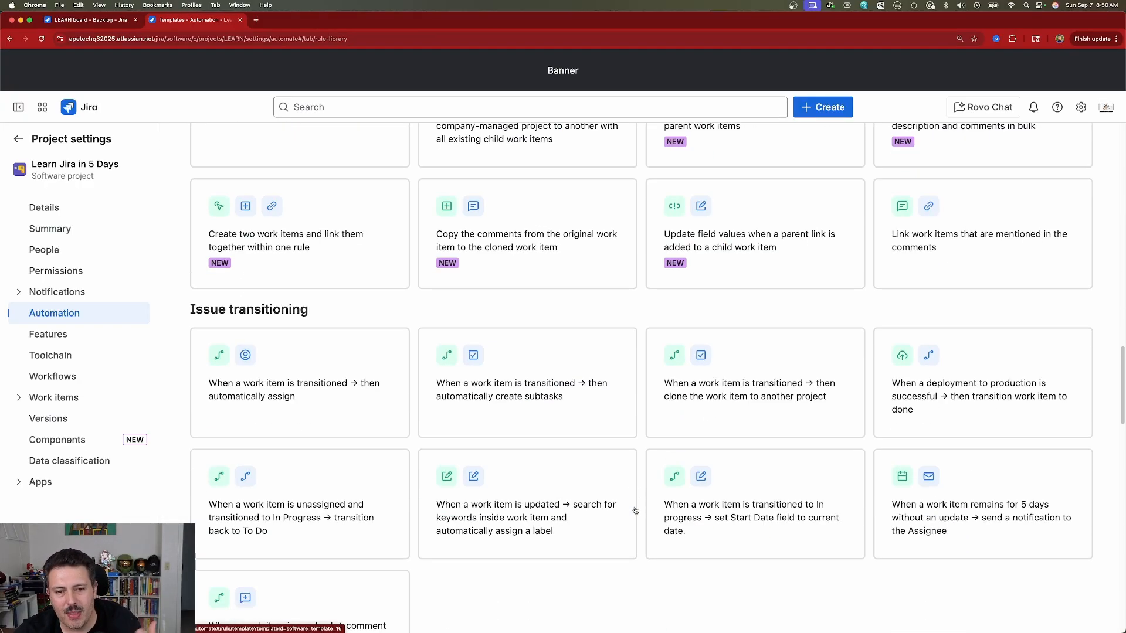
pyautogui.scroll(-10, 640, 511)
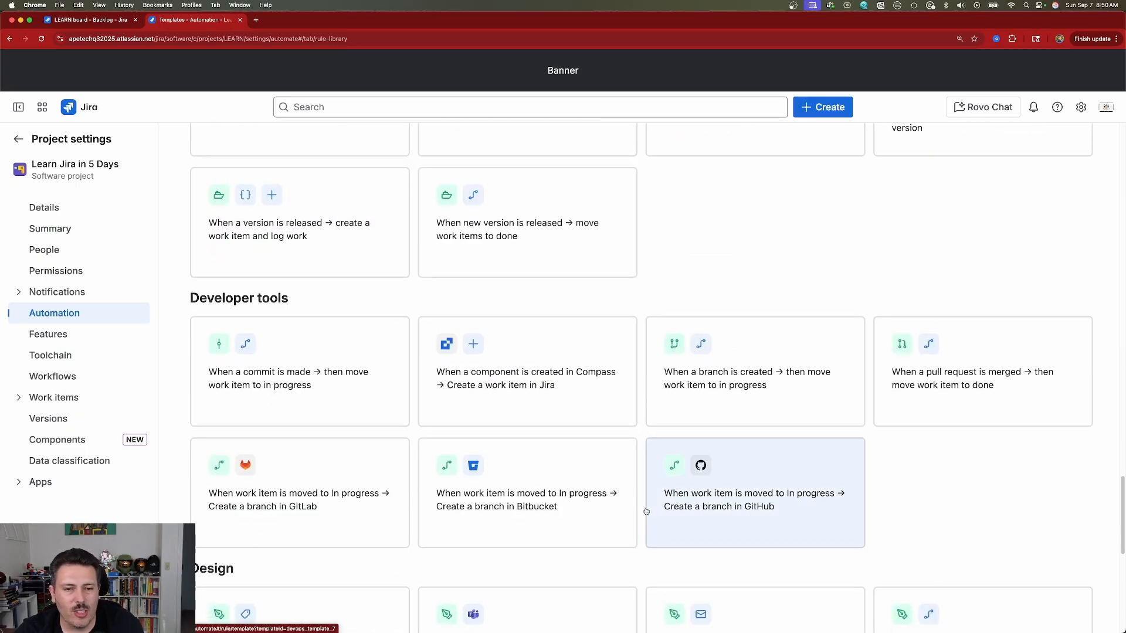
pyautogui.scroll(-4, 646, 512)
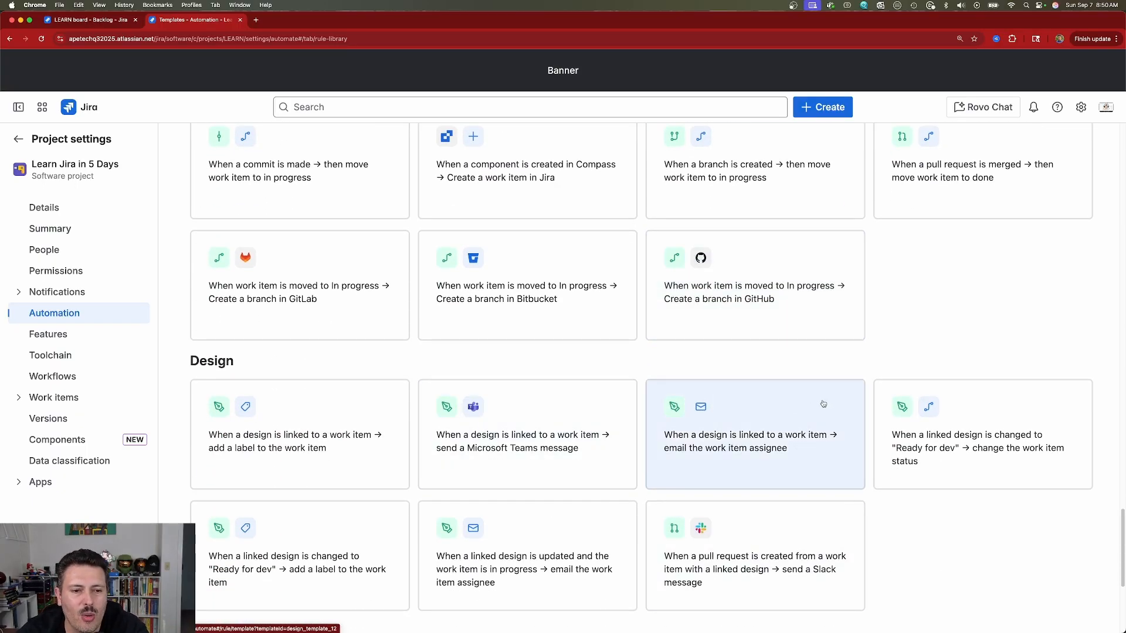
pyautogui.scroll(6, 850, 405)
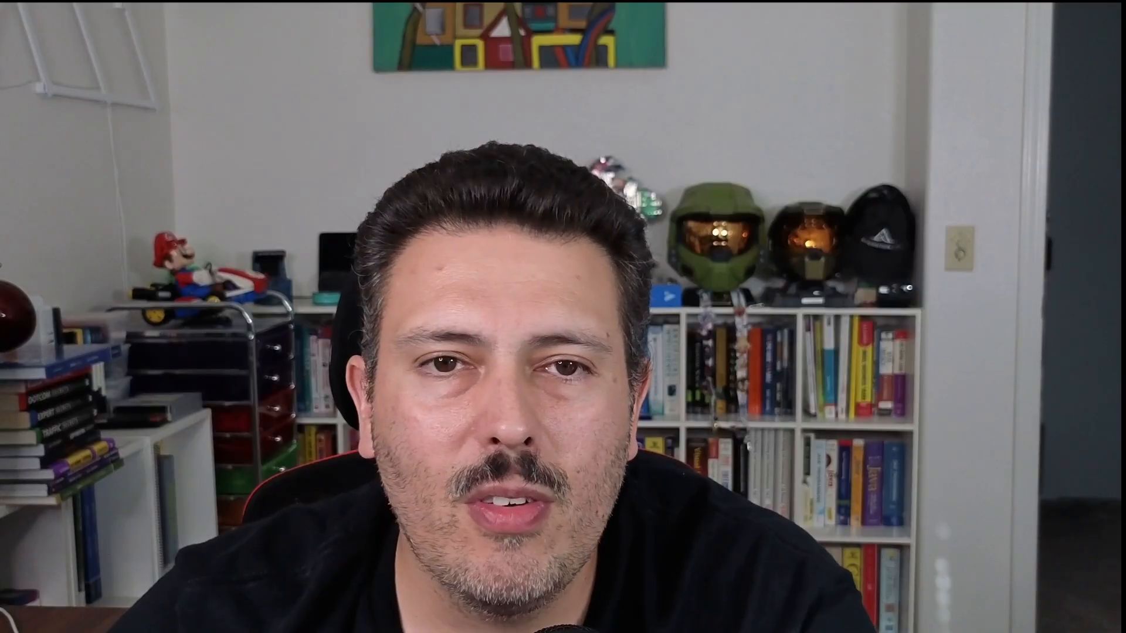